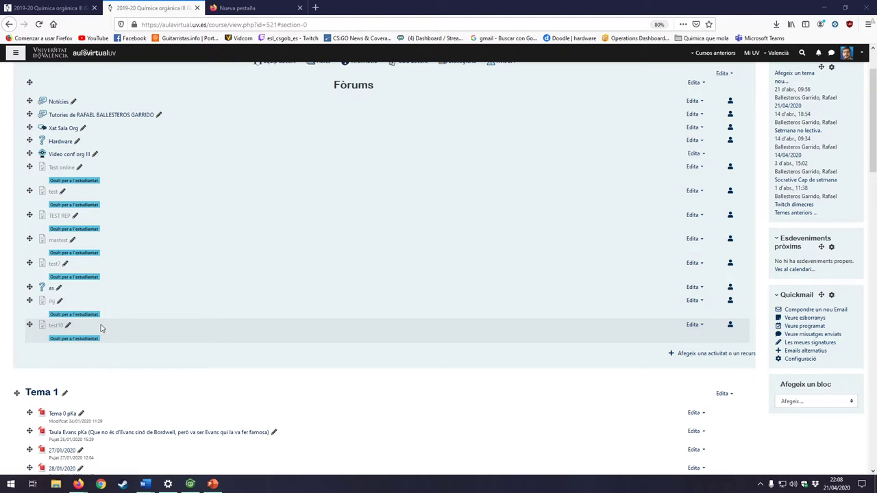
Open the hidden test10 quiz in the Fòrums section and start editing its questions
{"action": "left_click", "coordinate": [694, 325]}
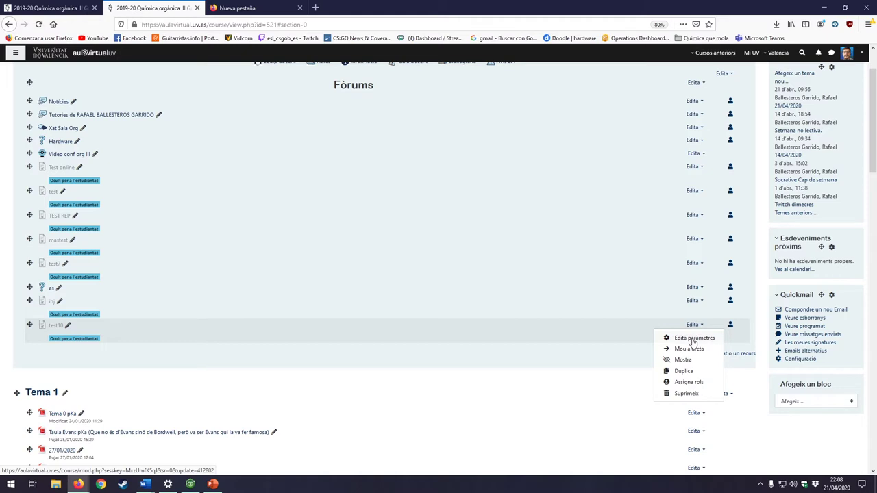
{"action": "left_click", "coordinate": [432, 358]}
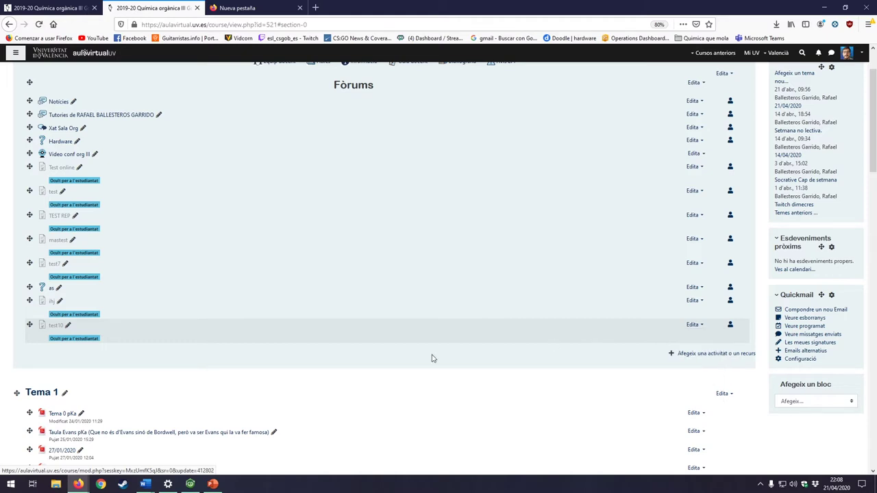
{"action": "left_click", "coordinate": [54, 326]}
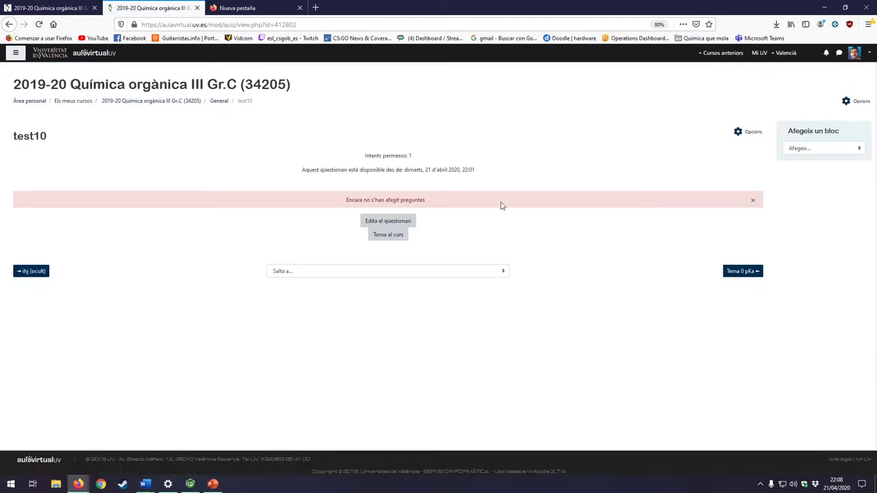
{"action": "left_click", "coordinate": [379, 223]}
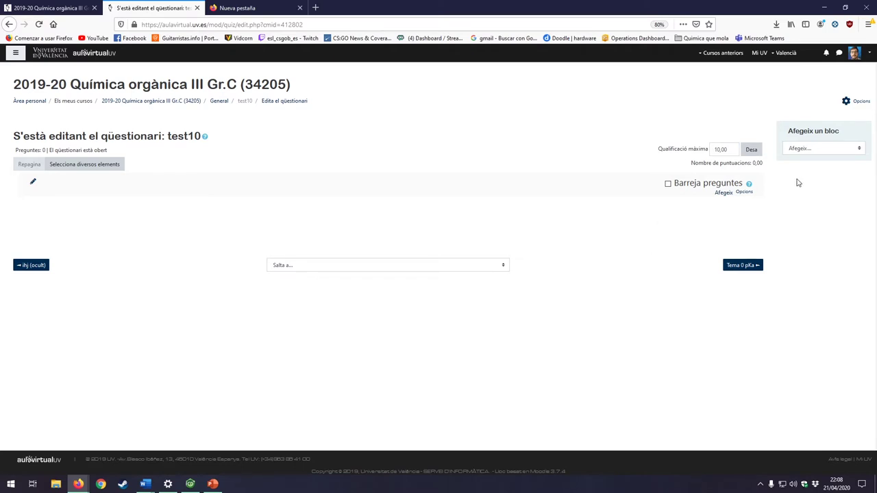
Add 10 random questions from the Tema 1 category to the quiz
{"action": "left_click", "coordinate": [722, 195]}
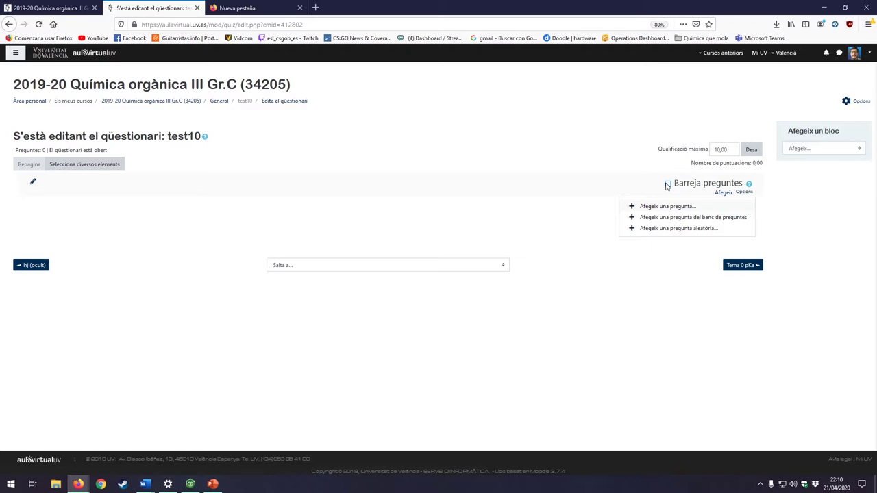
{"action": "left_click", "coordinate": [692, 230]}
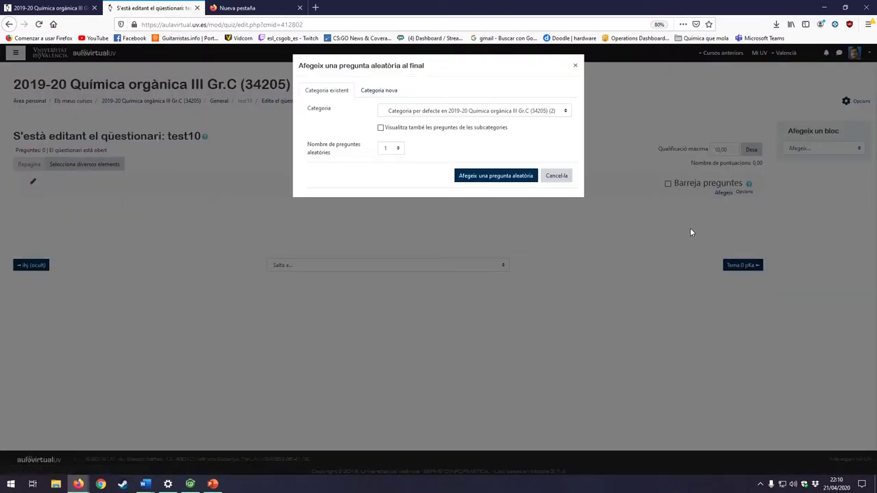
{"action": "left_click", "coordinate": [477, 114]}
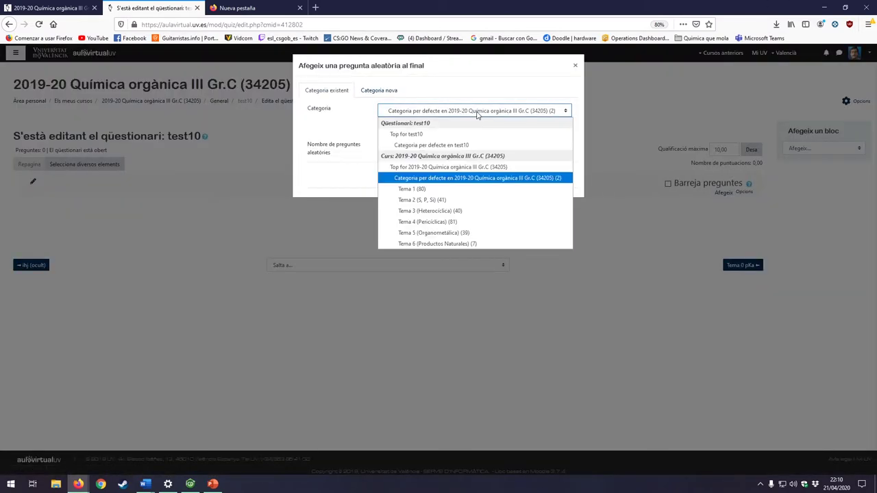
{"action": "left_click", "coordinate": [438, 189]}
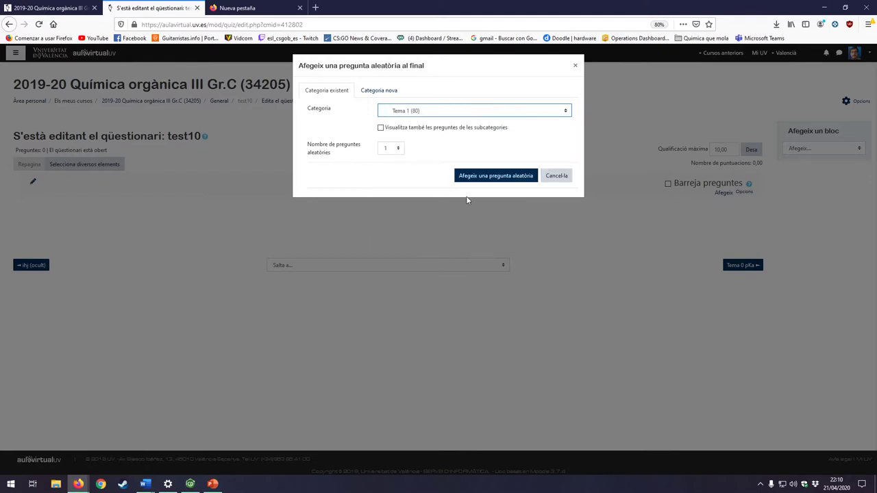
{"action": "left_click", "coordinate": [391, 148]}
{"action": "left_click", "coordinate": [391, 249]}
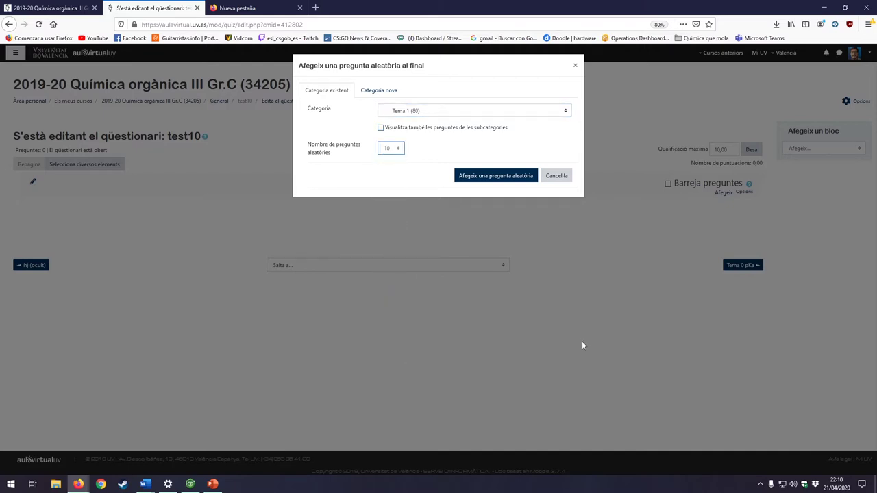
{"action": "left_click", "coordinate": [528, 179]}
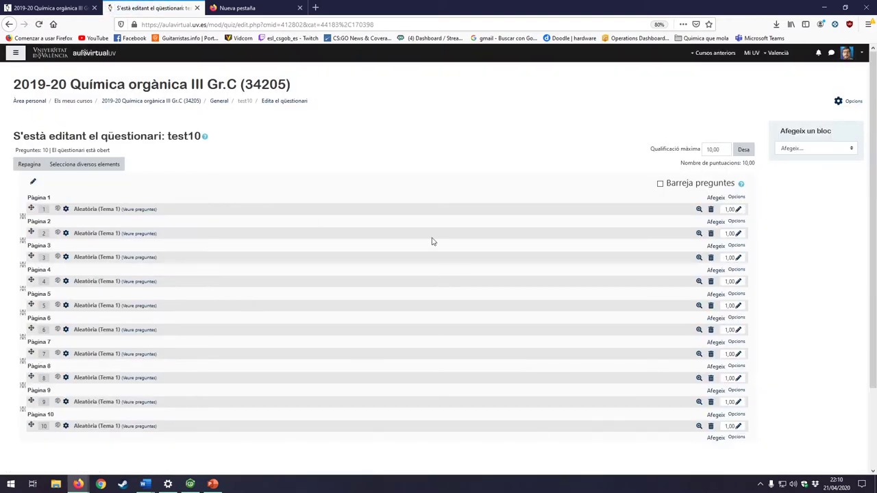
Check the settings of the first random question and return to the quiz's question list
{"action": "left_click", "coordinate": [58, 212]}
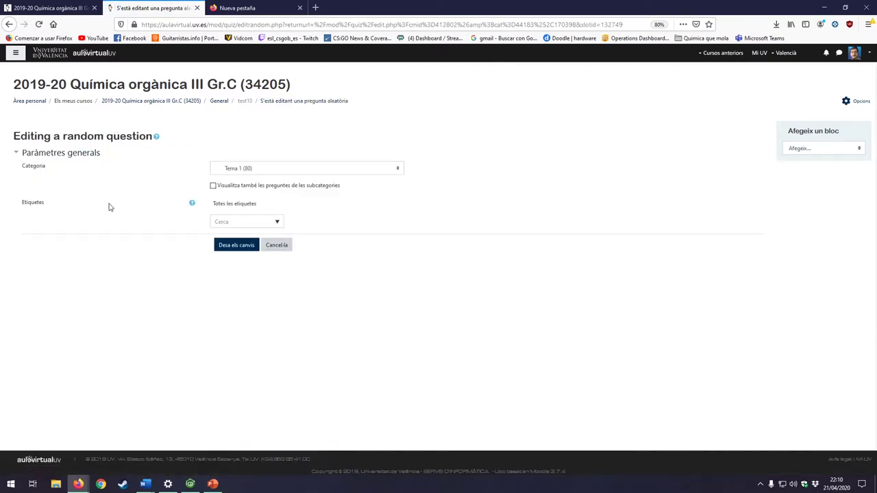
{"action": "key", "text": "alt+Left"}
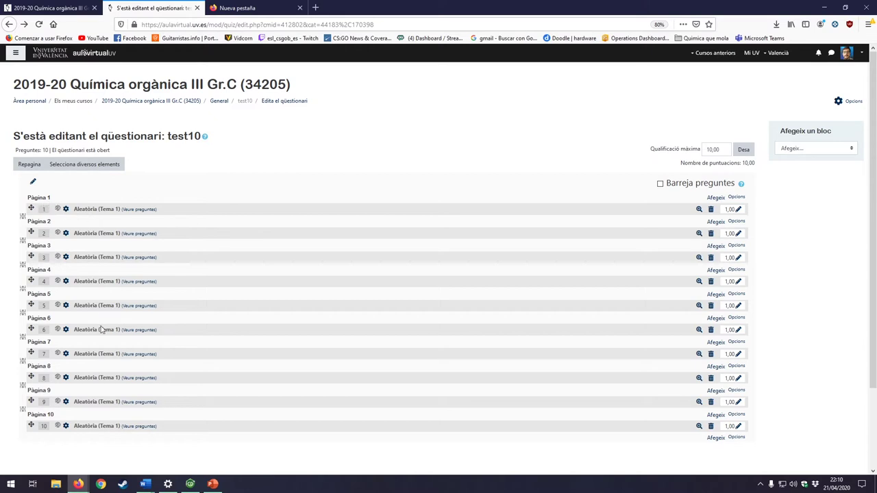
Add 10 random questions from the Tema 2 (S, P, Si) category at the end of the quiz
{"action": "scroll", "coordinate": [530, 313], "scroll_direction": "down", "scroll_amount": 3}
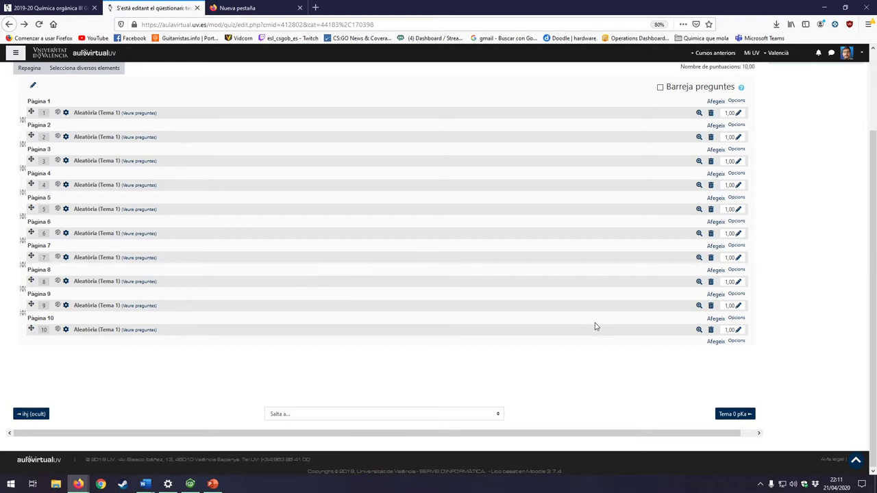
{"action": "left_click", "coordinate": [714, 341]}
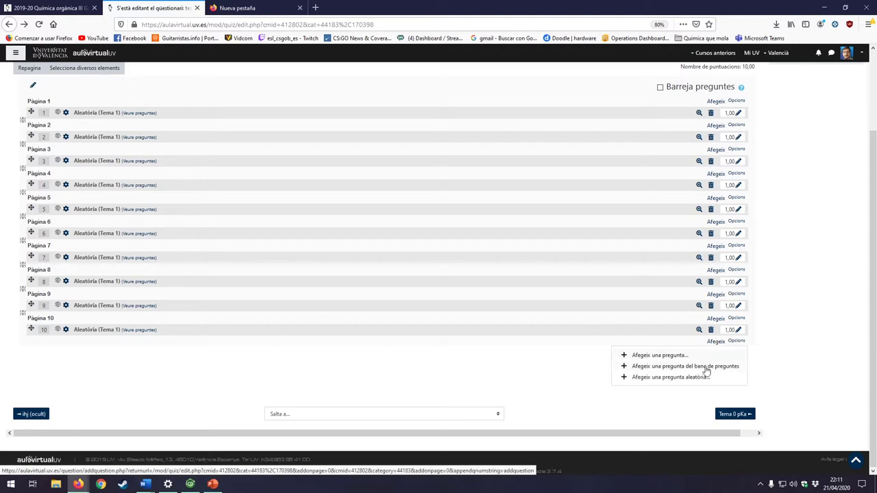
{"action": "left_click", "coordinate": [685, 377]}
{"action": "left_click", "coordinate": [426, 112]}
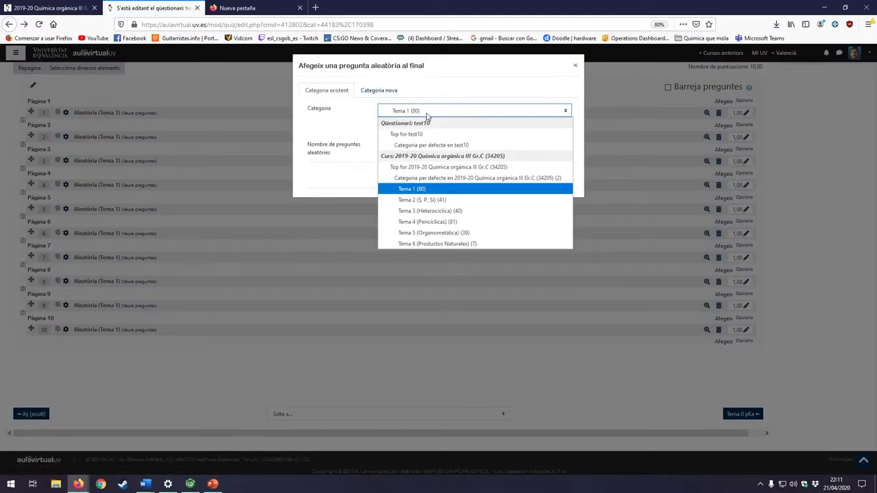
{"action": "key", "text": "Escape"}
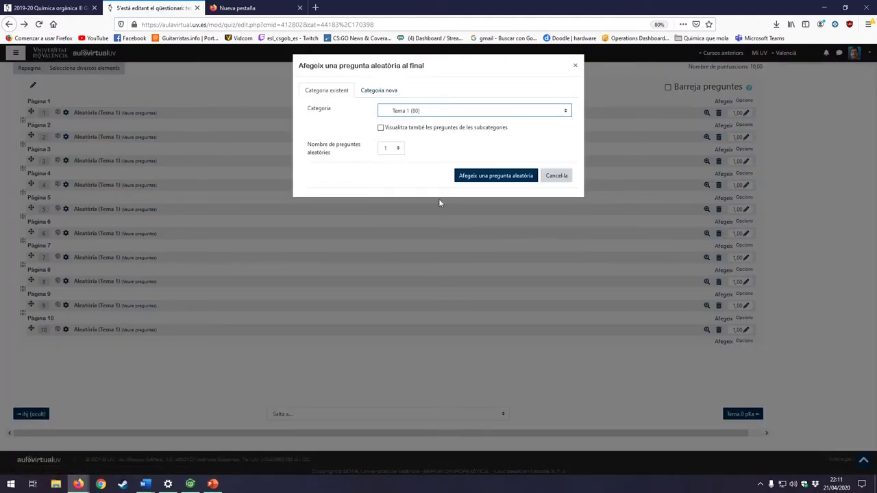
{"action": "left_click", "coordinate": [397, 150]}
{"action": "left_click", "coordinate": [392, 260]}
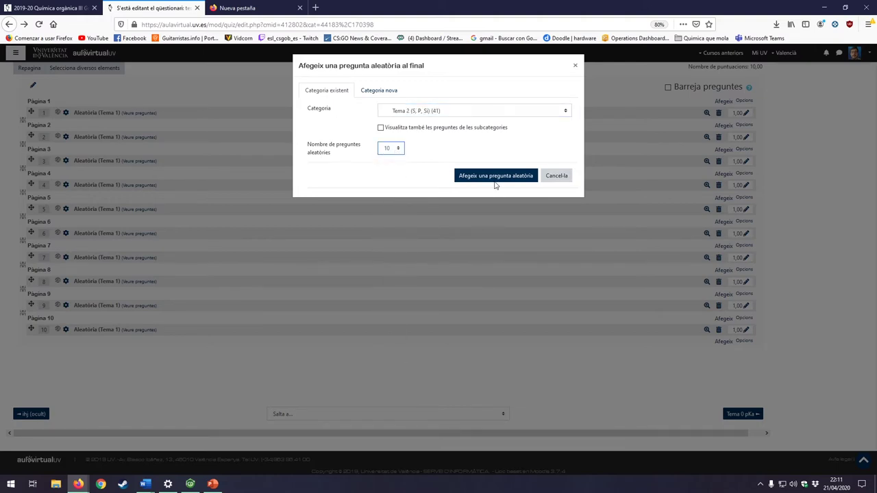
{"action": "left_click", "coordinate": [495, 176]}
Add 10 random questions from the Tema 3 (Heterocíclica) category at the end of the quiz
{"action": "scroll", "coordinate": [493, 200], "scroll_direction": "down", "scroll_amount": 8}
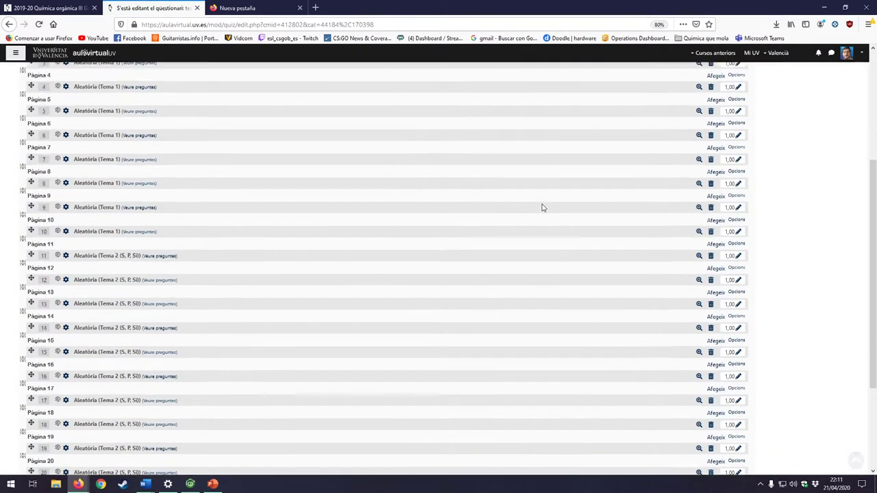
{"action": "left_click", "coordinate": [712, 343]}
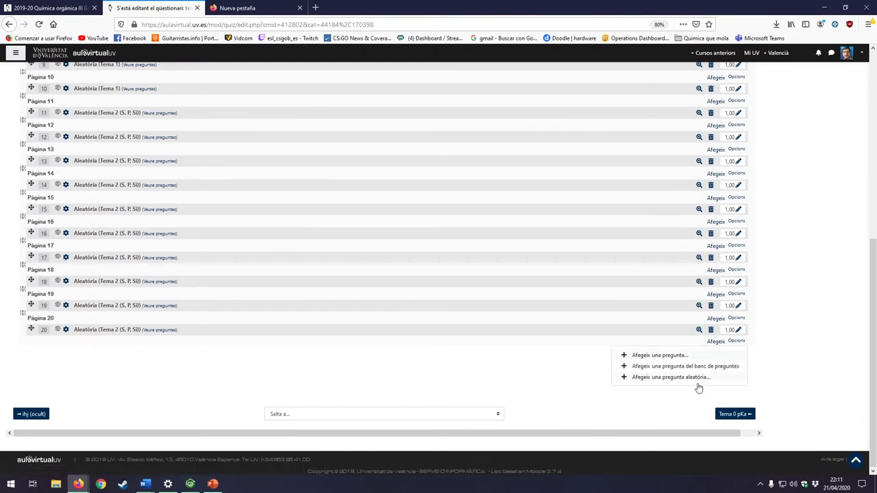
{"action": "left_click", "coordinate": [699, 378]}
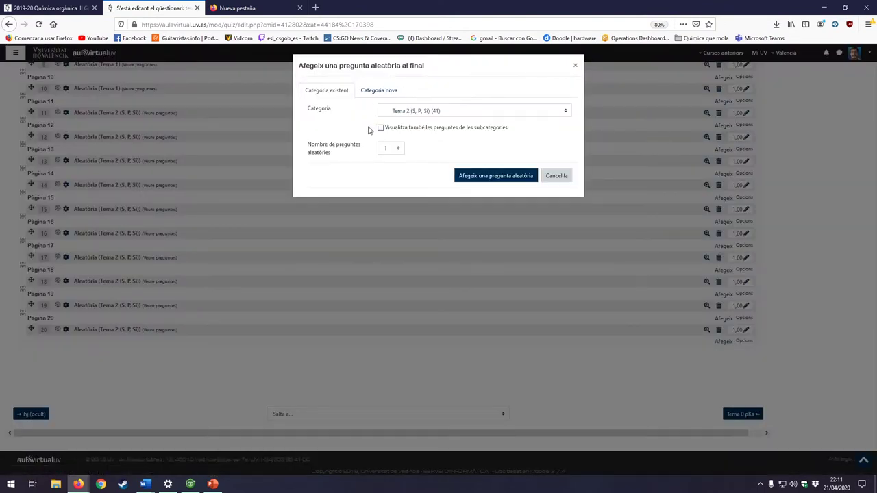
{"action": "left_click", "coordinate": [445, 110]}
{"action": "left_click", "coordinate": [431, 210]}
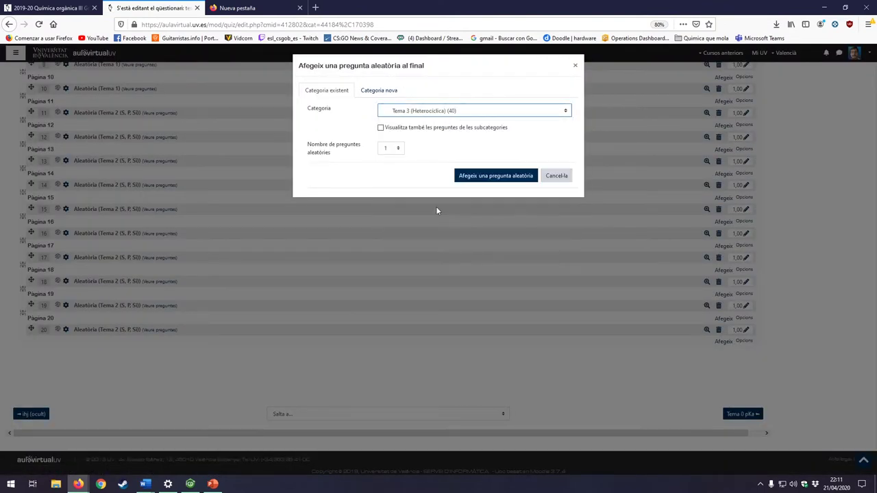
{"action": "left_click", "coordinate": [390, 148]}
{"action": "left_click", "coordinate": [391, 259]}
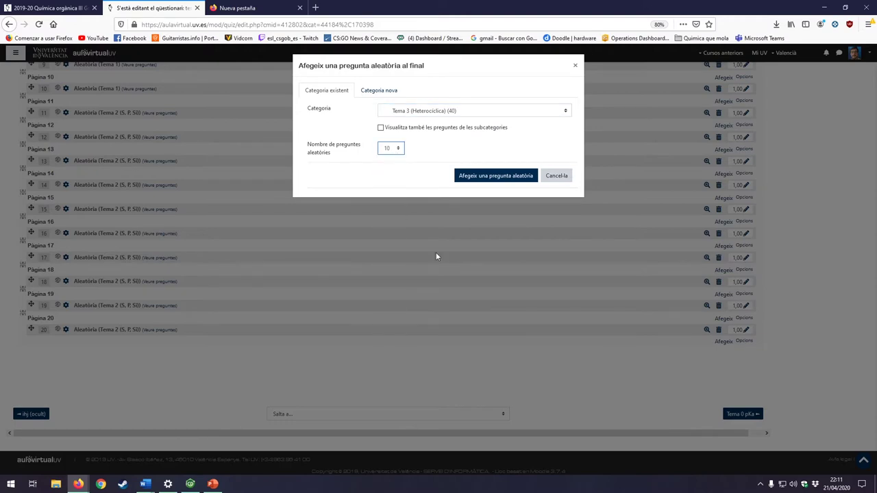
{"action": "left_click", "coordinate": [510, 179]}
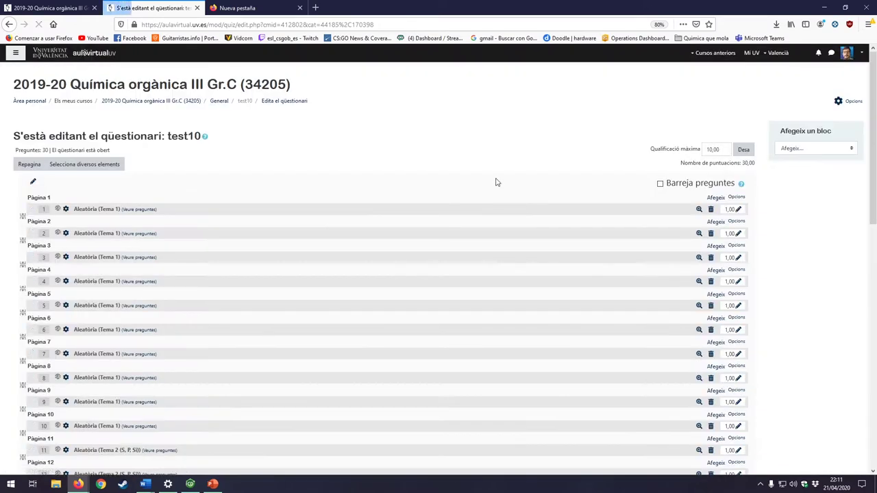
Add one Condensación aldólica question from the question bank's Tema 3 (Heterocíclica) category at the end of the quiz
{"action": "scroll", "coordinate": [669, 331], "scroll_direction": "down", "scroll_amount": 8}
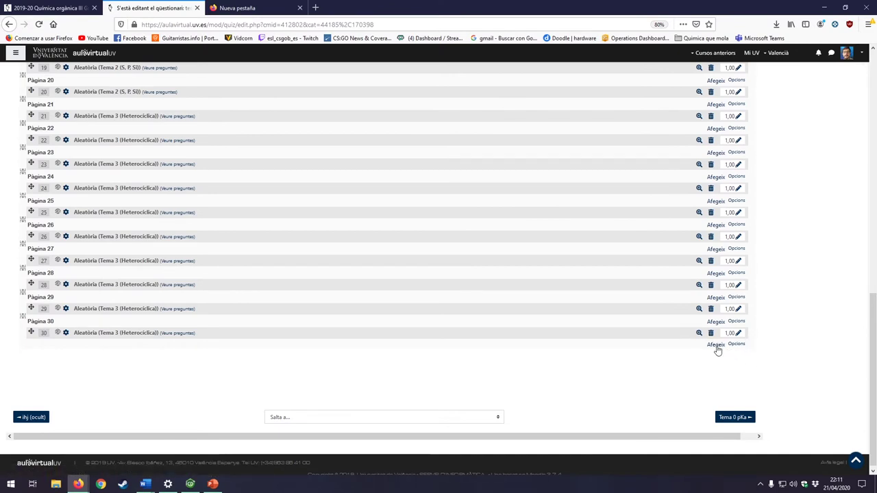
{"action": "scroll", "coordinate": [760, 308], "scroll_direction": "up", "scroll_amount": 2}
{"action": "scroll", "coordinate": [762, 305], "scroll_direction": "up", "scroll_amount": 10}
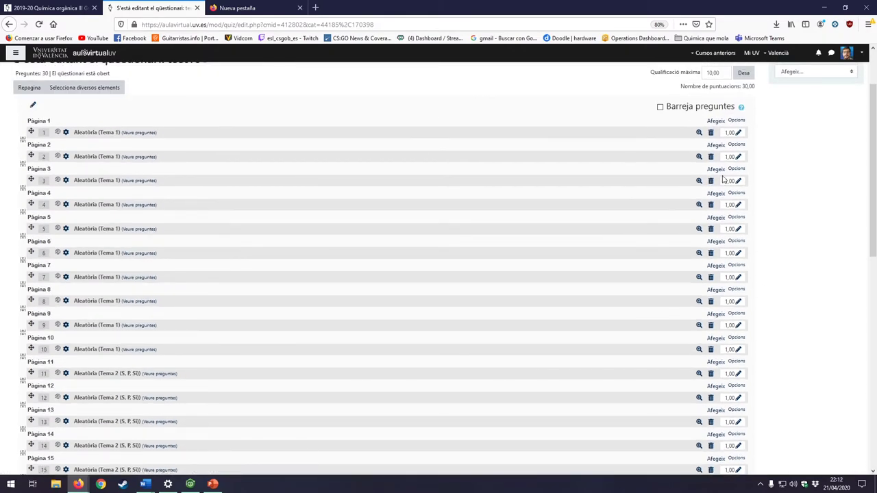
{"action": "scroll", "coordinate": [723, 179], "scroll_direction": "down", "scroll_amount": 10}
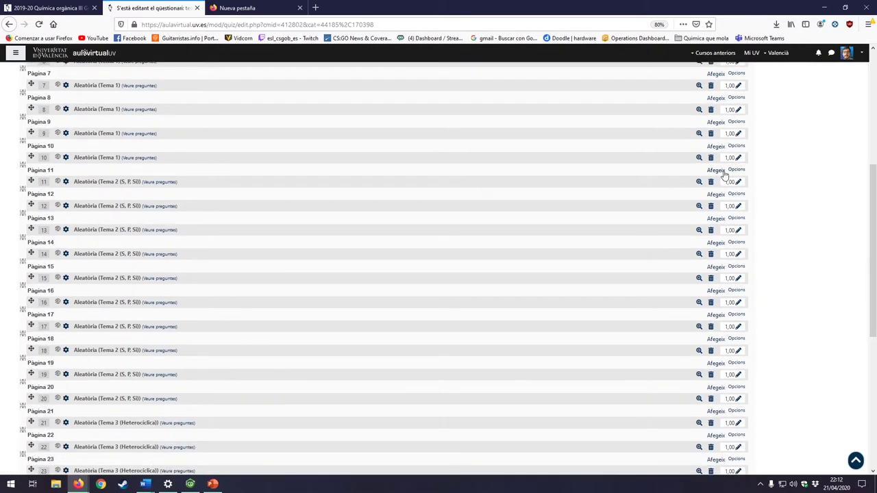
{"action": "scroll", "coordinate": [724, 176], "scroll_direction": "down", "scroll_amount": 3}
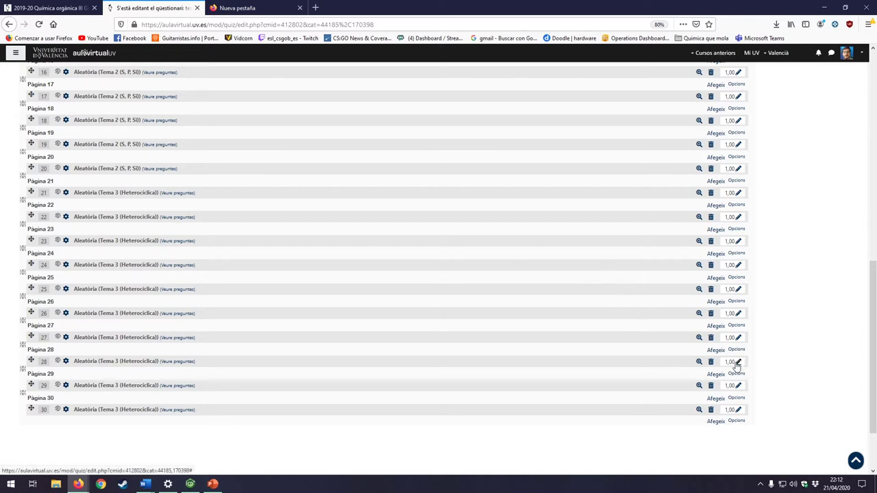
{"action": "left_click", "coordinate": [715, 422]}
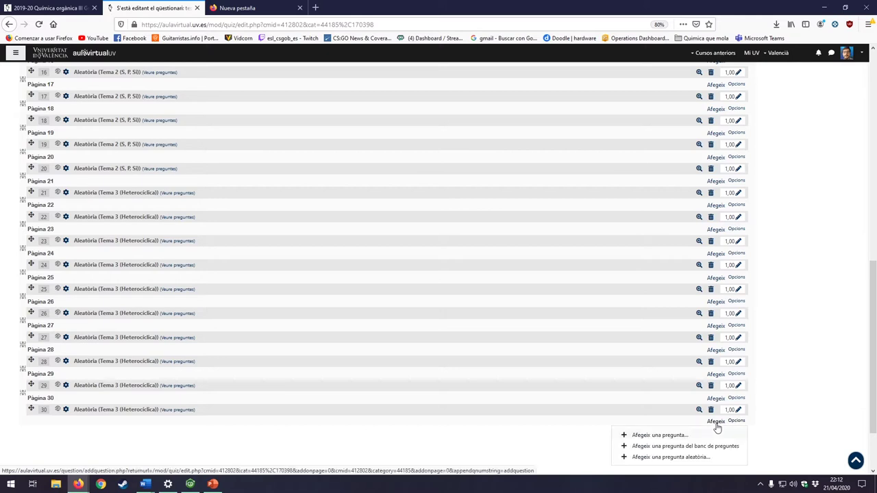
{"action": "left_click", "coordinate": [647, 446]}
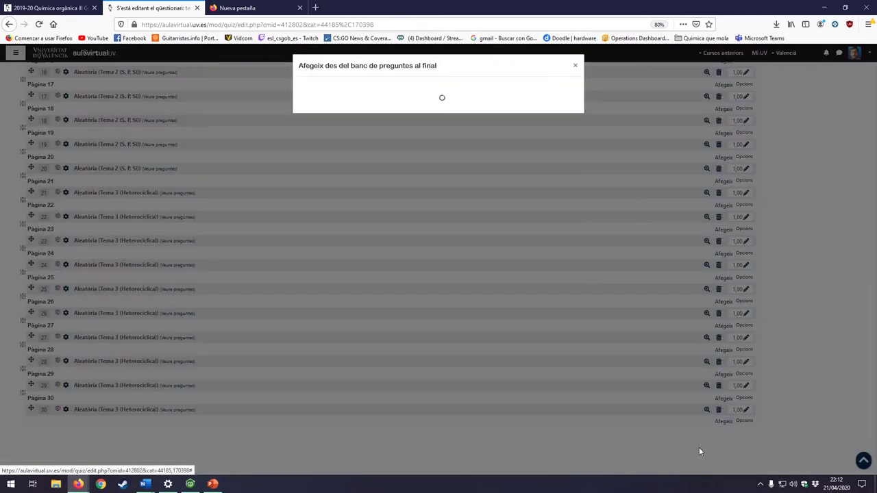
{"action": "left_click", "coordinate": [438, 91]}
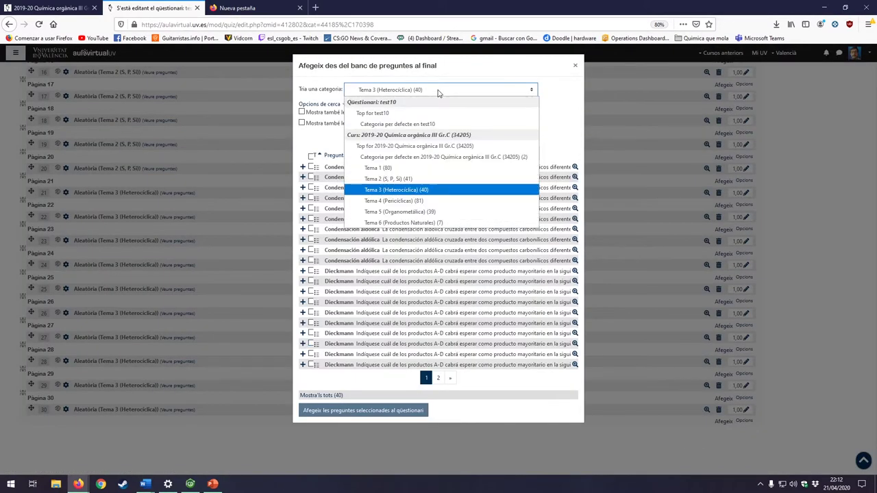
{"action": "left_click", "coordinate": [452, 189]}
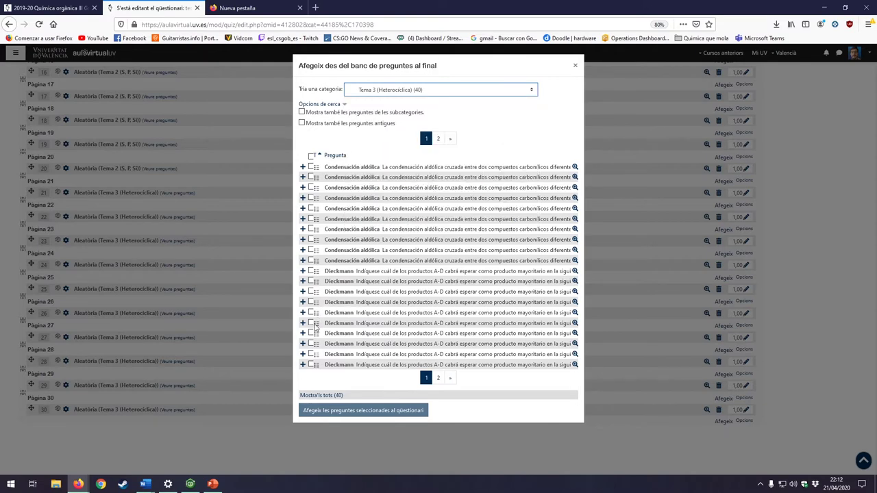
{"action": "left_click", "coordinate": [311, 239]}
{"action": "left_click", "coordinate": [363, 411]}
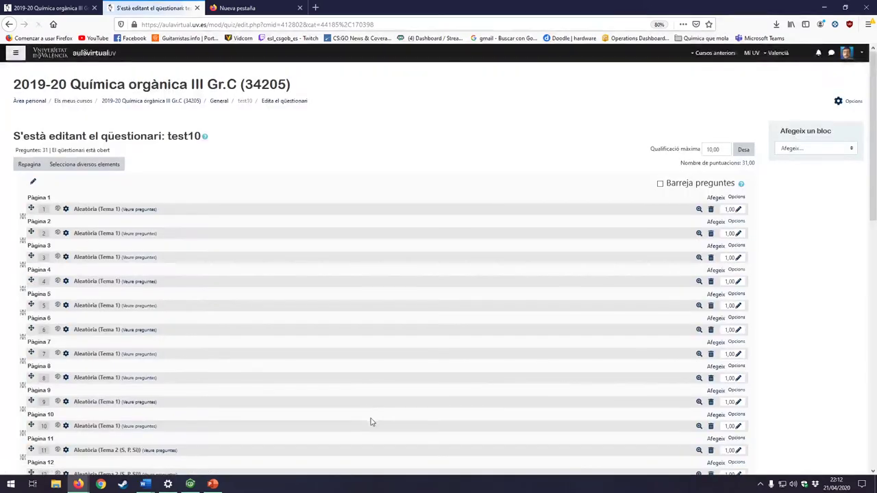
Set the mark of the Condensación aldólica question on page 31 to 3
{"action": "scroll", "coordinate": [445, 361], "scroll_direction": "down", "scroll_amount": 10}
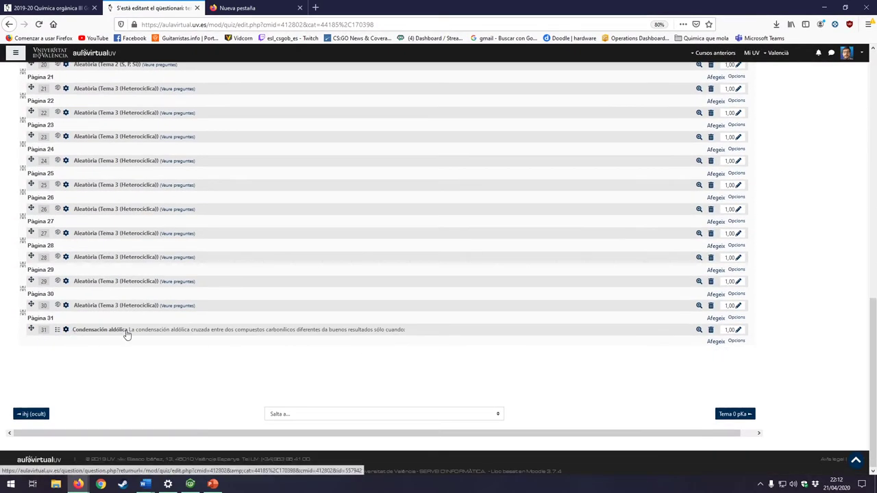
{"action": "left_click", "coordinate": [738, 329]}
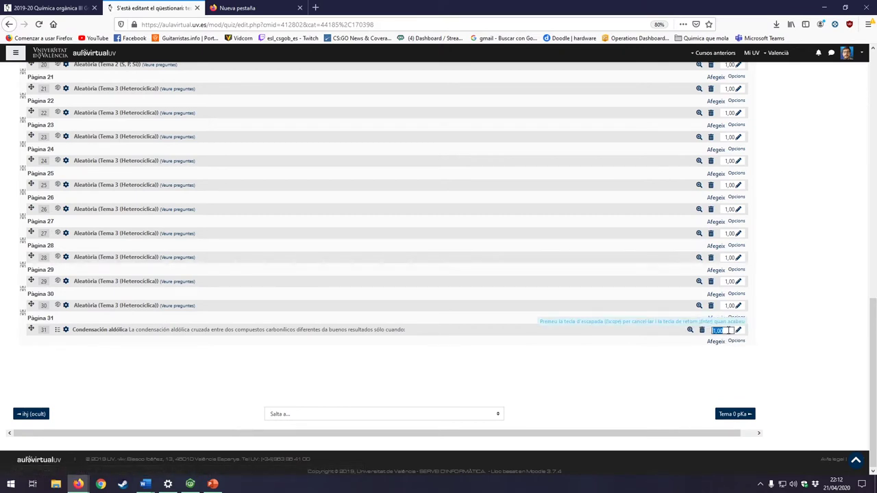
{"action": "type", "text": "3"}
{"action": "key", "text": "Return"}
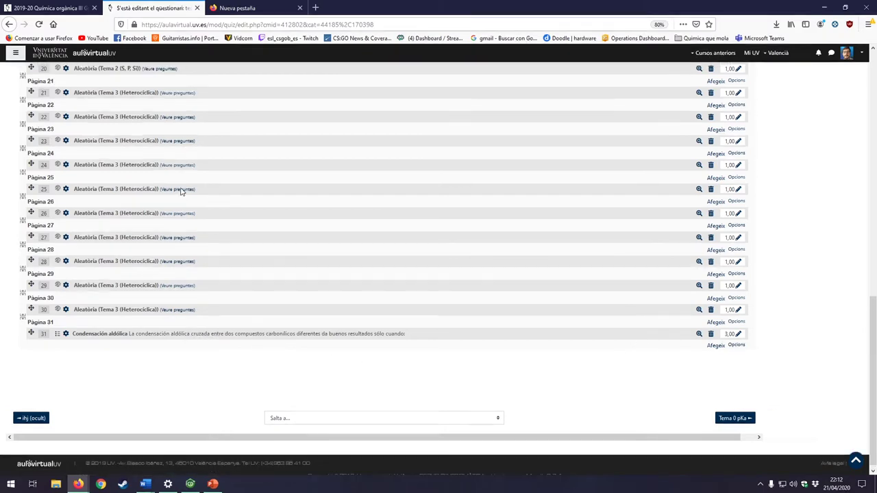
Review the full list of questions in the test10 quiz, from the Tema 1 pages to the Condensación aldólica question
{"action": "scroll", "coordinate": [182, 196], "scroll_direction": "up", "scroll_amount": 3}
{"action": "scroll", "coordinate": [154, 354], "scroll_direction": "down", "scroll_amount": 3}
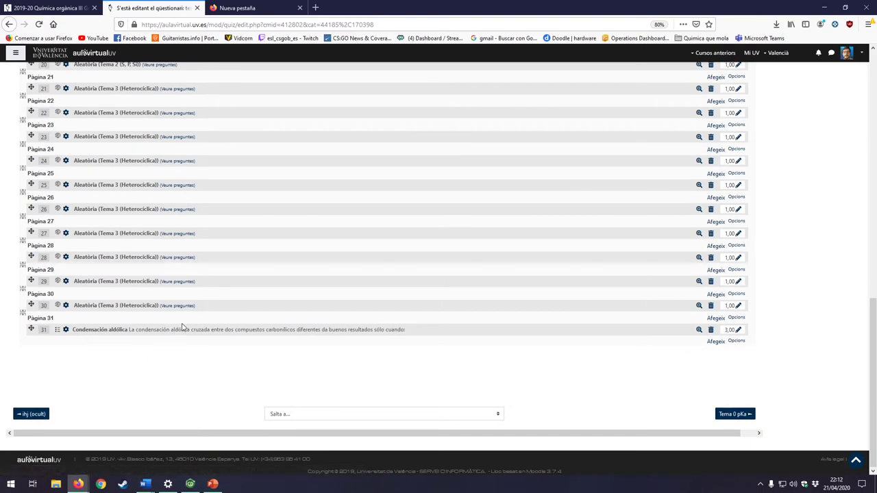
{"action": "scroll", "coordinate": [183, 329], "scroll_direction": "up", "scroll_amount": 6}
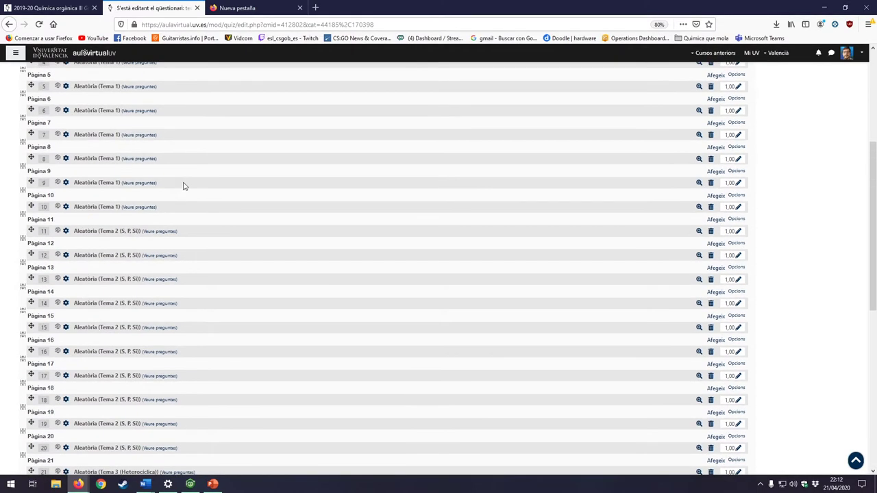
{"action": "scroll", "coordinate": [144, 192], "scroll_direction": "up", "scroll_amount": 2}
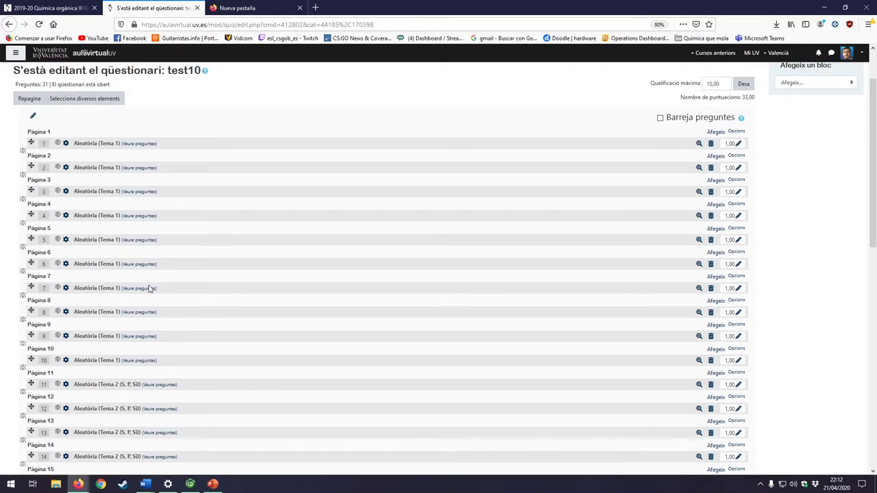
{"action": "scroll", "coordinate": [149, 290], "scroll_direction": "down", "scroll_amount": 6}
{"action": "scroll", "coordinate": [149, 289], "scroll_direction": "down", "scroll_amount": 3}
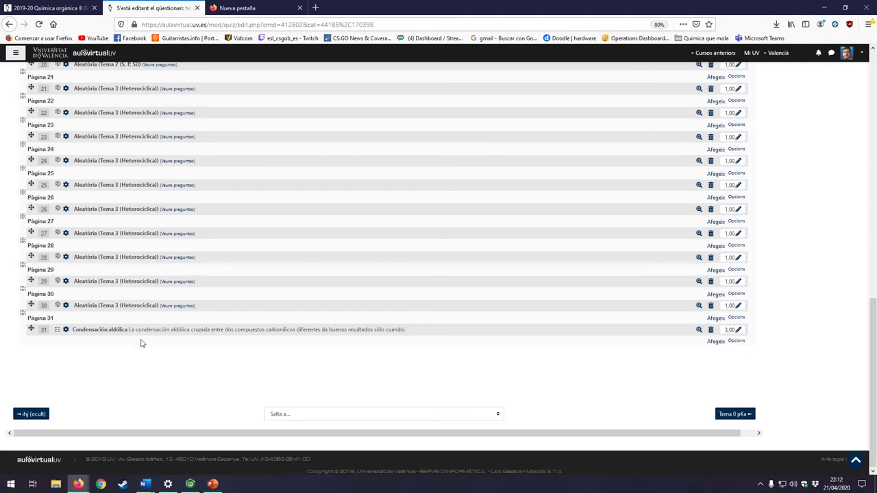
{"action": "scroll", "coordinate": [143, 340], "scroll_direction": "up", "scroll_amount": 5}
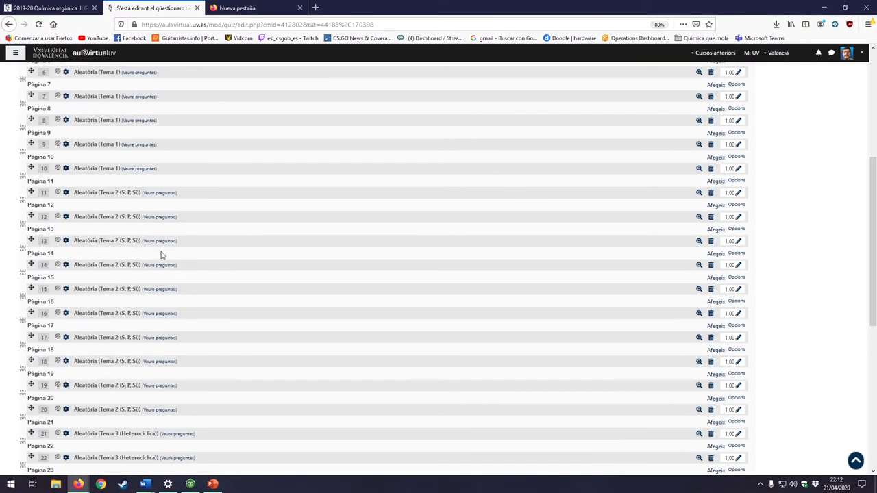
{"action": "scroll", "coordinate": [199, 288], "scroll_direction": "up", "scroll_amount": 4}
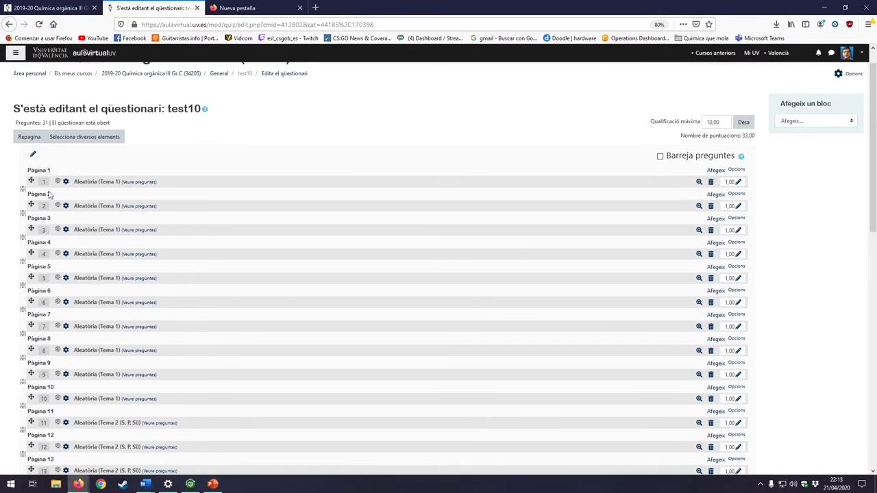
Move questions 2, 4, 6, 8 and 10 onto the preceding pages so the ten Tema 1 questions sit two per page
{"action": "left_click_drag", "start_coordinate": [36, 206], "coordinate": [34, 193]}
{"action": "left_click_drag", "start_coordinate": [38, 238], "coordinate": [32, 227]}
{"action": "left_click_drag", "start_coordinate": [31, 275], "coordinate": [32, 265]}
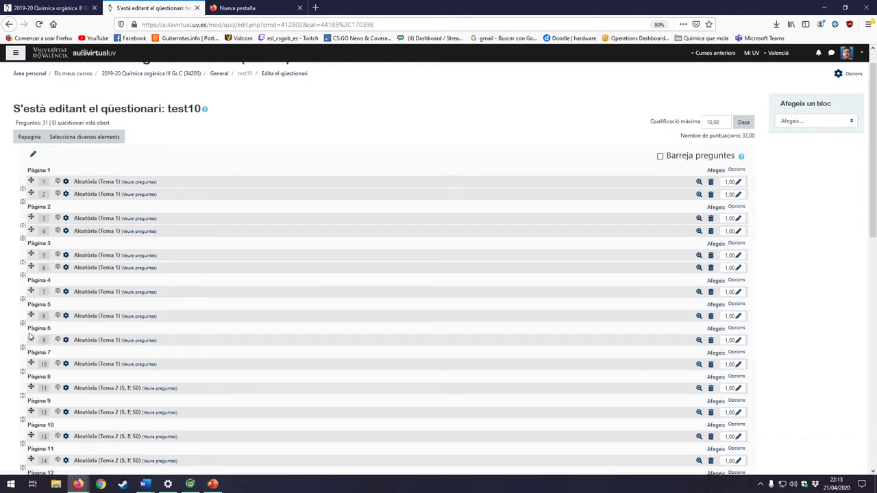
{"action": "left_click_drag", "start_coordinate": [31, 316], "coordinate": [27, 298]}
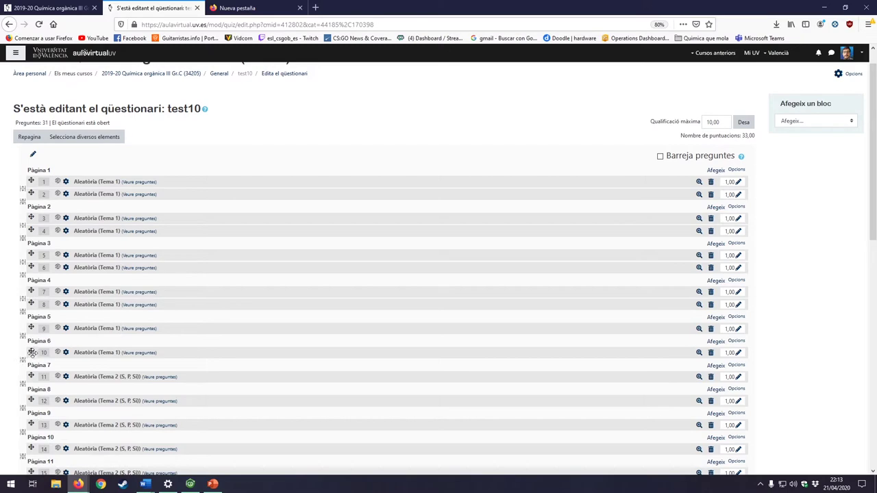
{"action": "left_click_drag", "start_coordinate": [31, 352], "coordinate": [33, 341]}
Delete the Condensación aldólica question from the end of the quiz
{"action": "scroll", "coordinate": [151, 336], "scroll_direction": "down", "scroll_amount": 4}
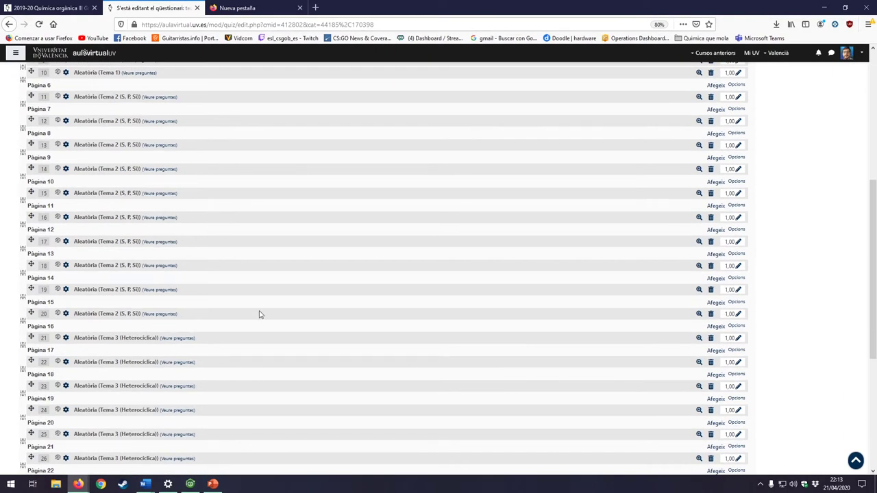
{"action": "scroll", "coordinate": [264, 315], "scroll_direction": "down", "scroll_amount": 4}
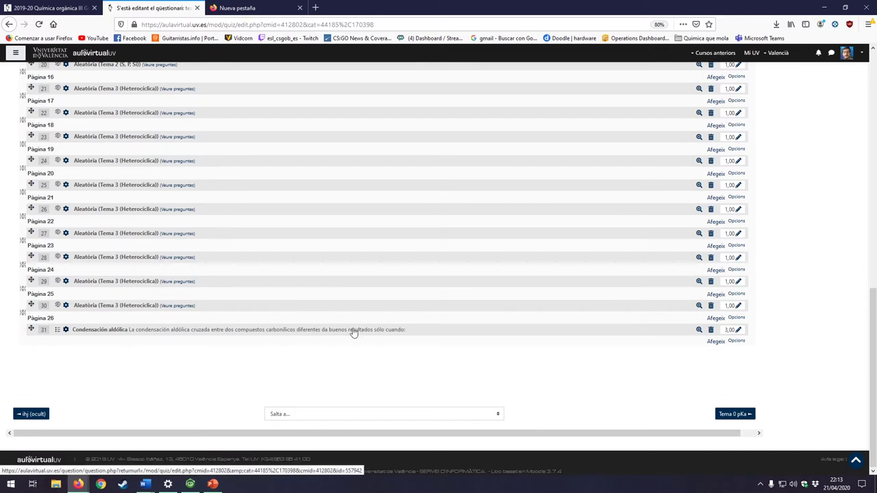
{"action": "left_click", "coordinate": [711, 330]}
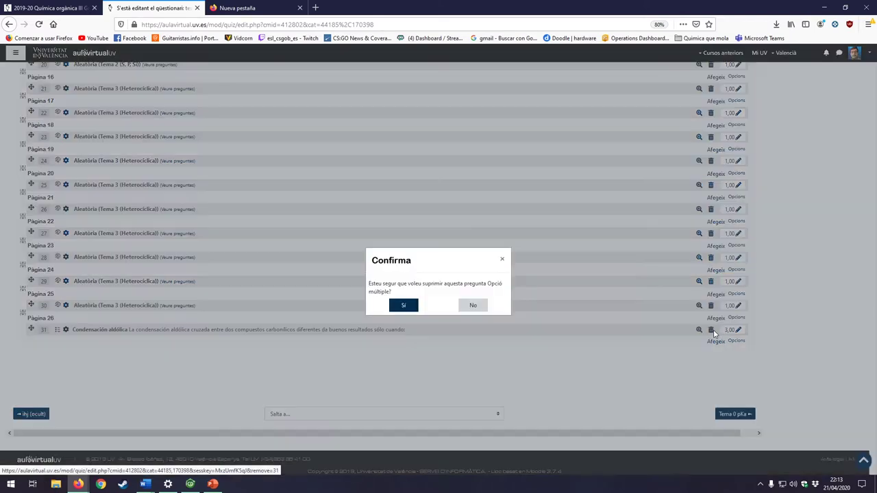
{"action": "left_click", "coordinate": [404, 305]}
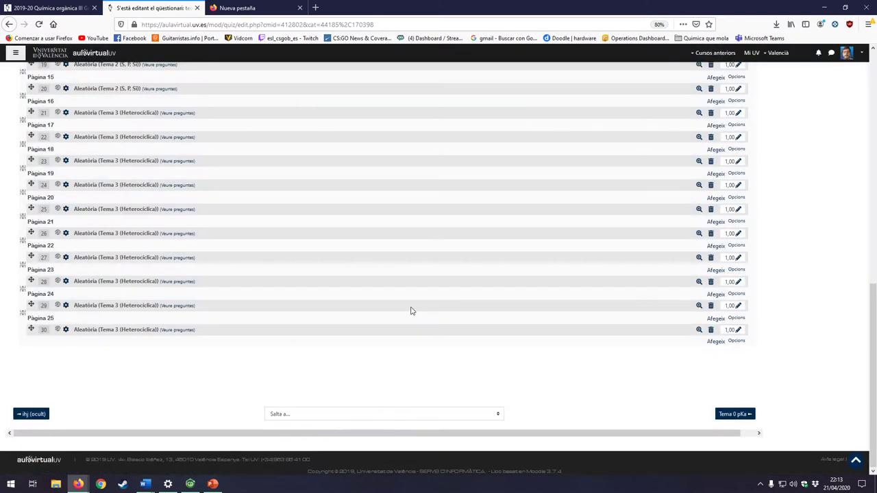
Add 2 random questions from the Tema 6 (Productos Naturales) category at the end of the quiz
{"action": "left_click", "coordinate": [717, 342]}
{"action": "left_click", "coordinate": [693, 378]}
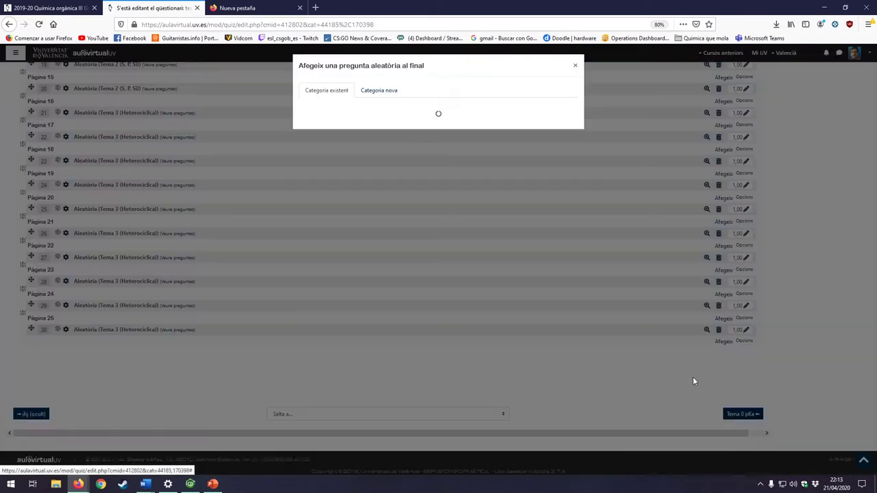
{"action": "left_click", "coordinate": [491, 117]}
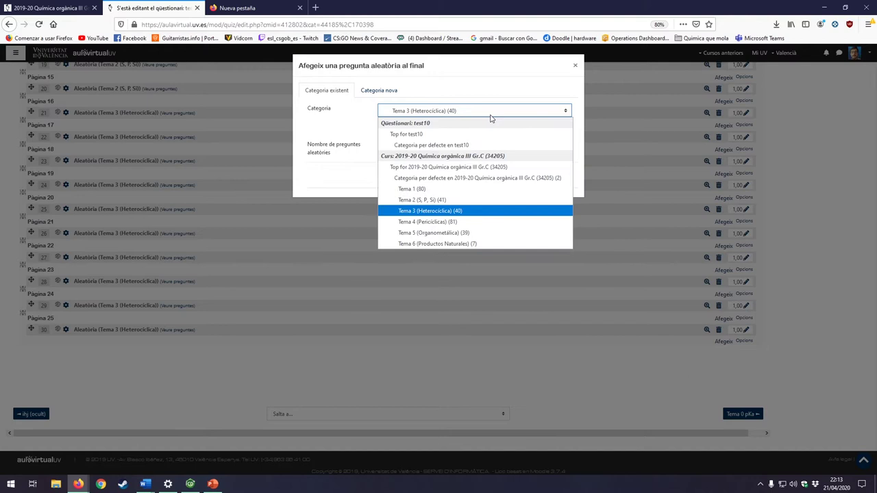
{"action": "left_click", "coordinate": [472, 244]}
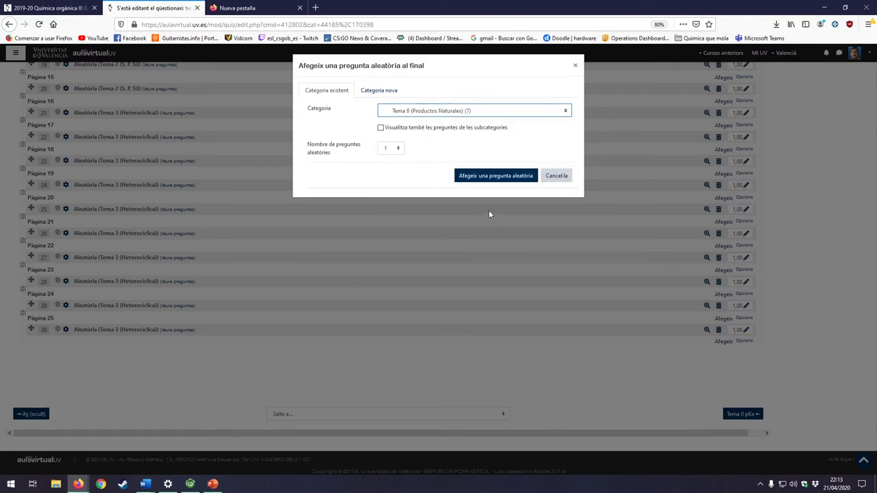
{"action": "left_click", "coordinate": [395, 149]}
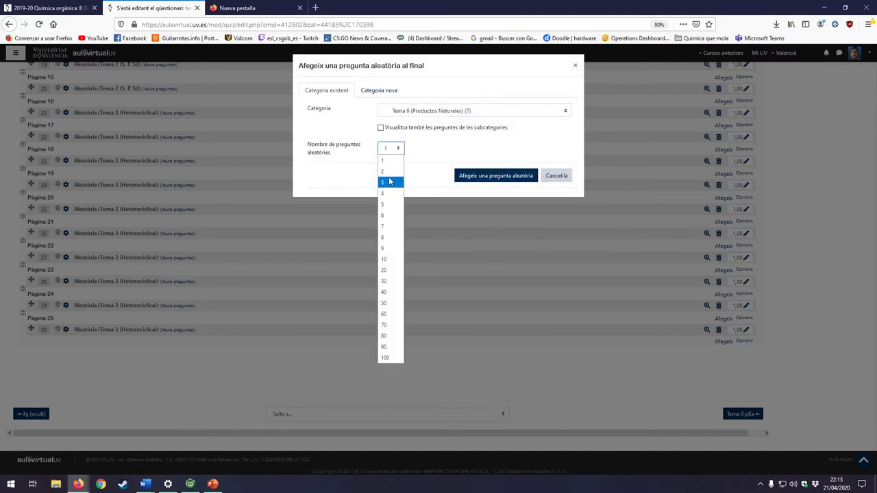
{"action": "left_click", "coordinate": [388, 171]}
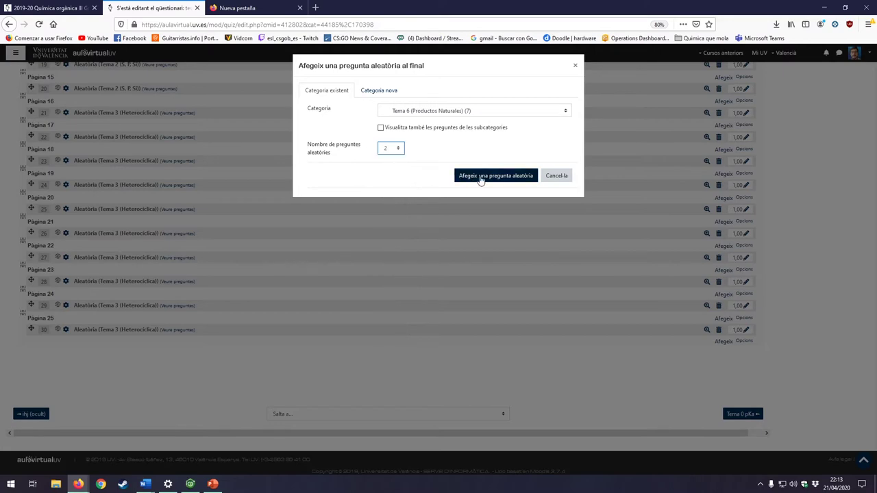
{"action": "left_click", "coordinate": [511, 180]}
Try to set the mark of question 31, the first Tema 6 (Productos Naturales) random question, to 0,5
{"action": "scroll", "coordinate": [635, 376], "scroll_direction": "down", "scroll_amount": 15}
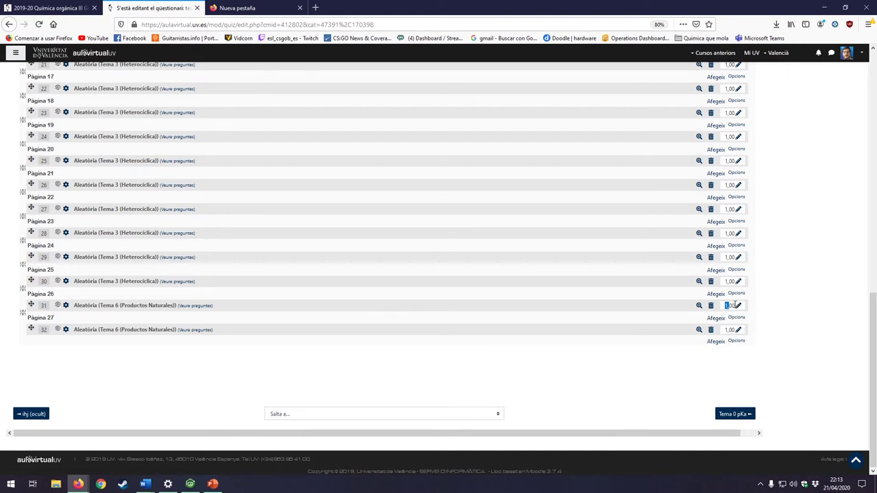
{"action": "left_click", "coordinate": [738, 306]}
{"action": "type", "text": "0,5"}
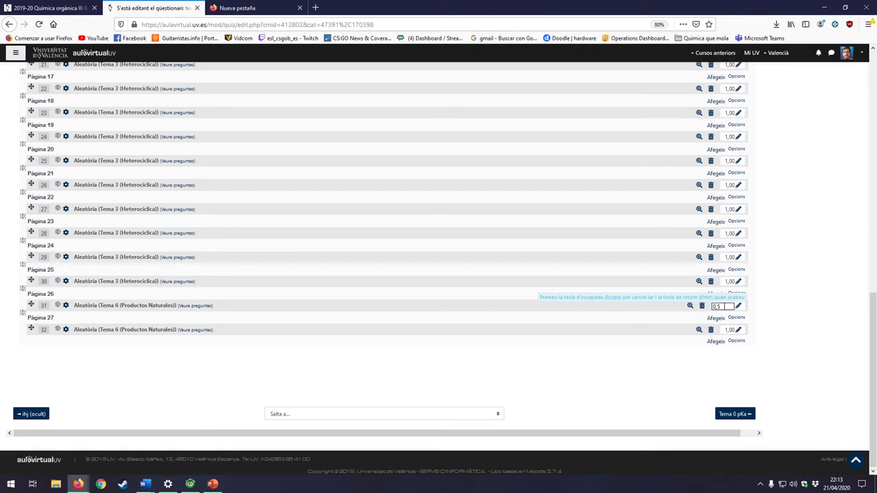
{"action": "key", "text": "Return"}
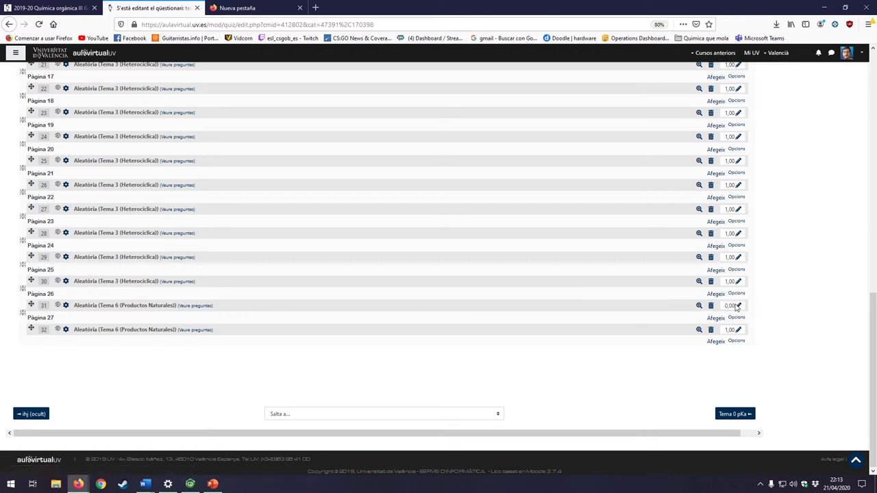
{"action": "left_click", "coordinate": [738, 307]}
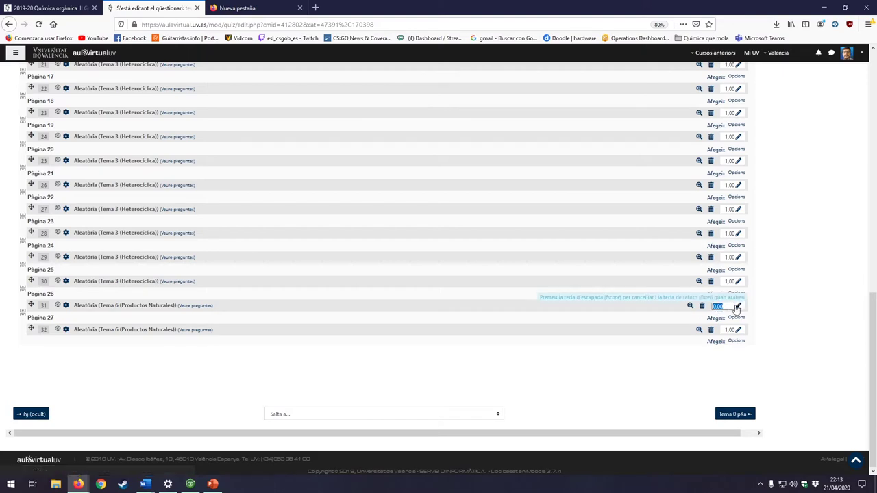
{"action": "key", "text": "Return"}
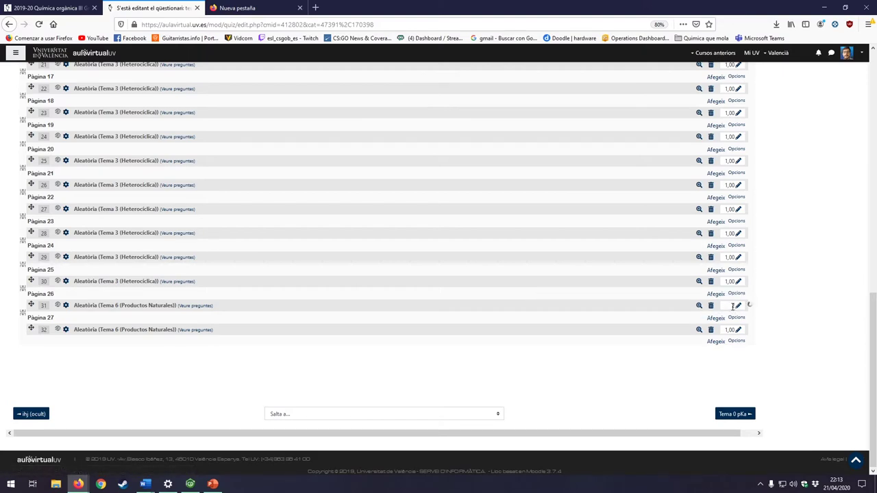
Set the mark of question 31, the first Tema 6 (Productos Naturales) random question, back to 1
{"action": "scroll", "coordinate": [705, 321], "scroll_direction": "up", "scroll_amount": 10}
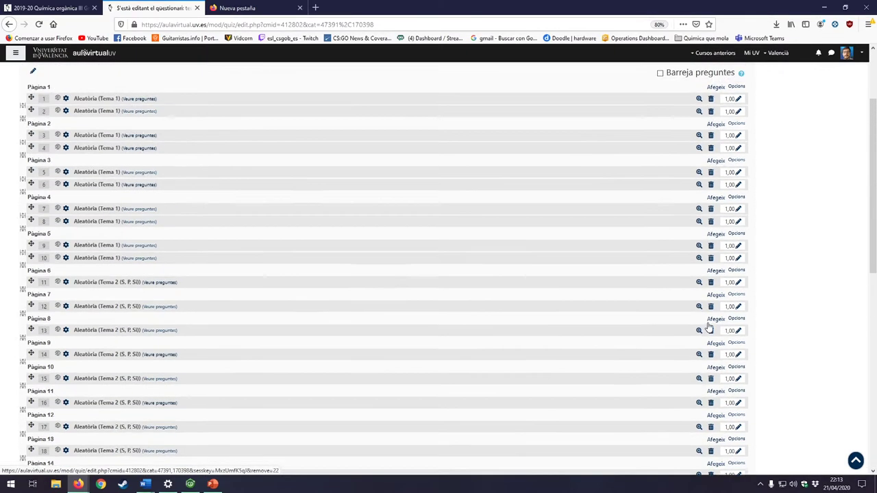
{"action": "scroll", "coordinate": [744, 222], "scroll_direction": "down", "scroll_amount": 10}
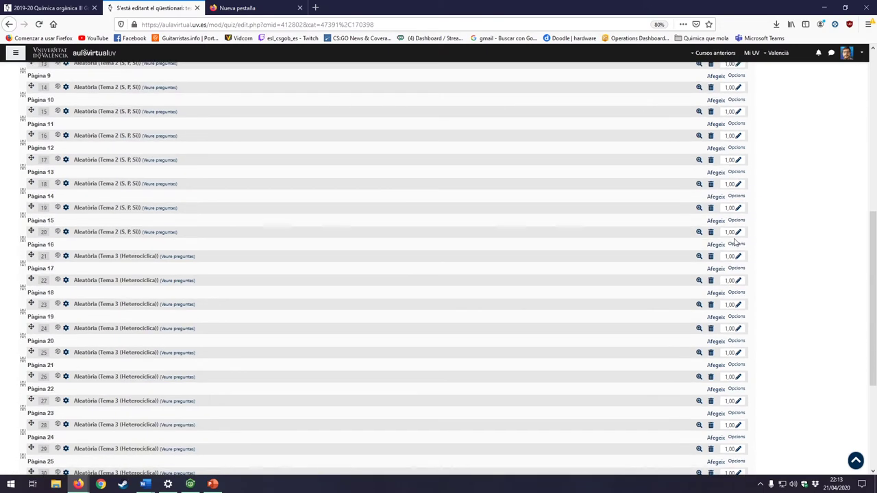
{"action": "left_click", "coordinate": [737, 306]}
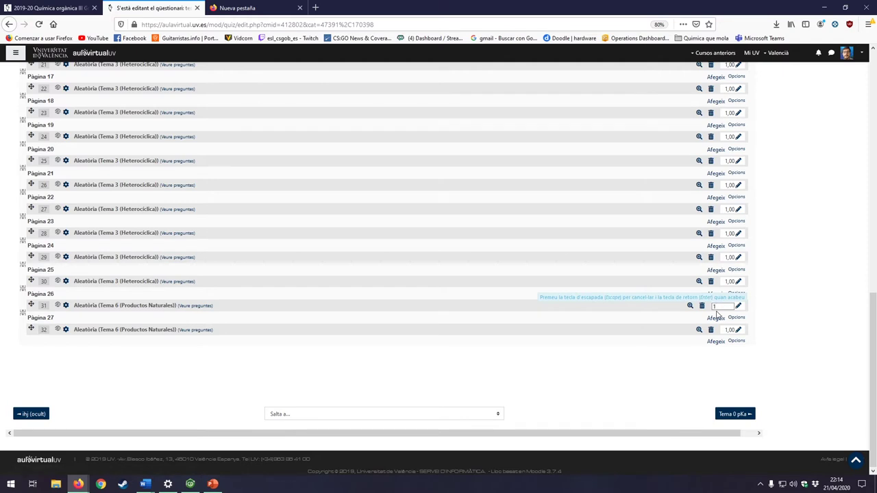
{"action": "key", "text": "Return"}
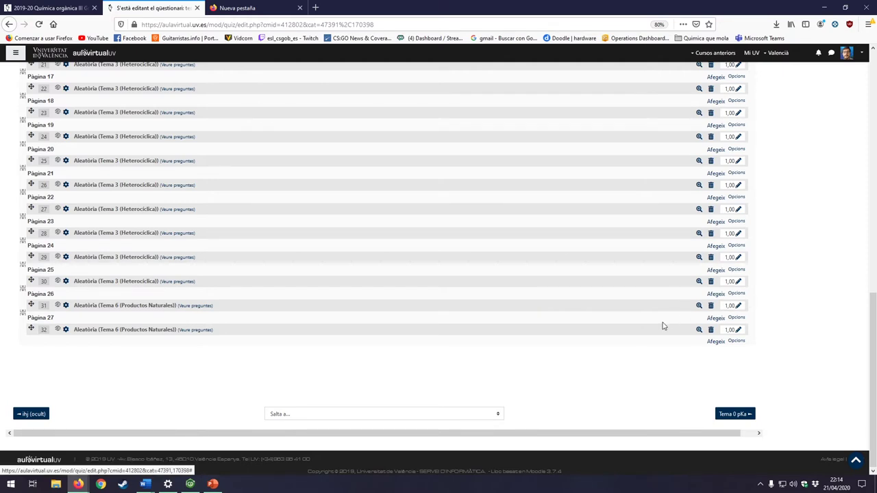
Examine the shuffle questions option and the random questions of each topic in the quiz
{"action": "scroll", "coordinate": [662, 326], "scroll_direction": "up", "scroll_amount": 5}
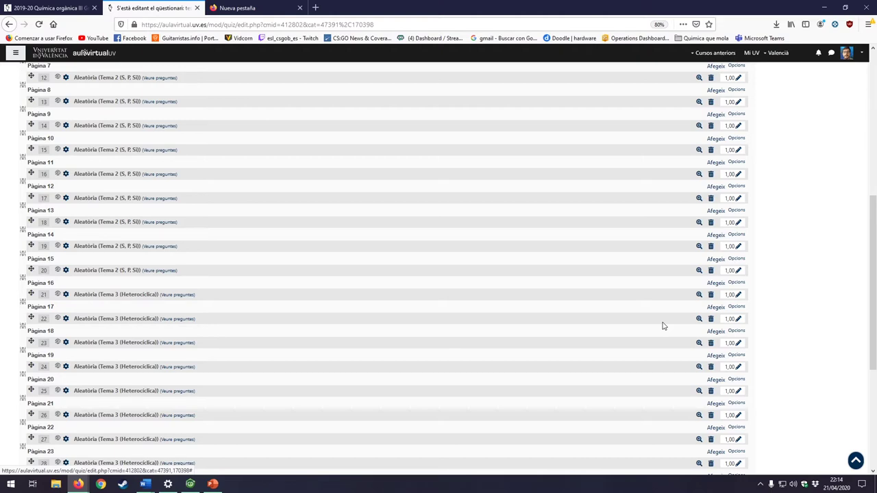
{"action": "scroll", "coordinate": [662, 326], "scroll_direction": "up", "scroll_amount": 6}
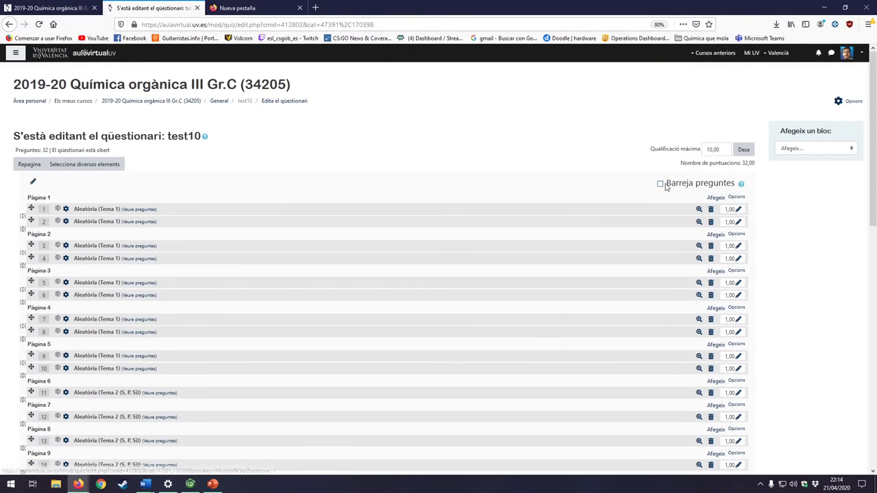
{"action": "left_click", "coordinate": [660, 185]}
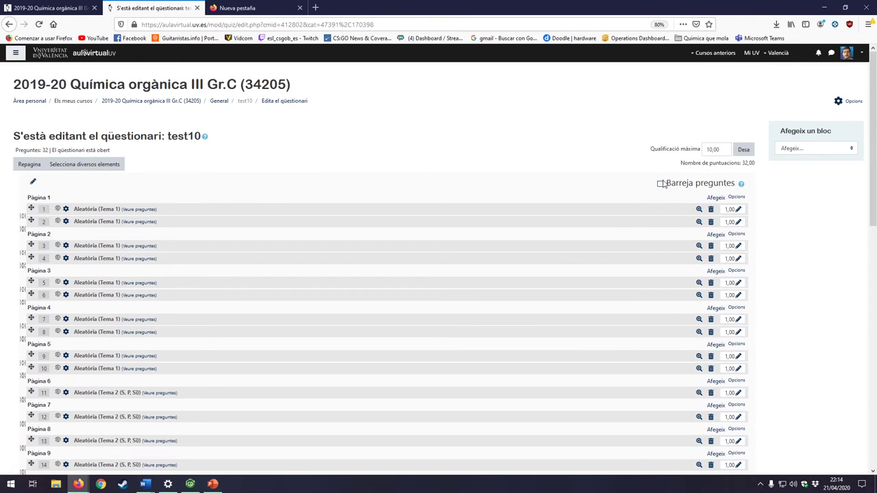
{"action": "scroll", "coordinate": [440, 239], "scroll_direction": "down", "scroll_amount": 5}
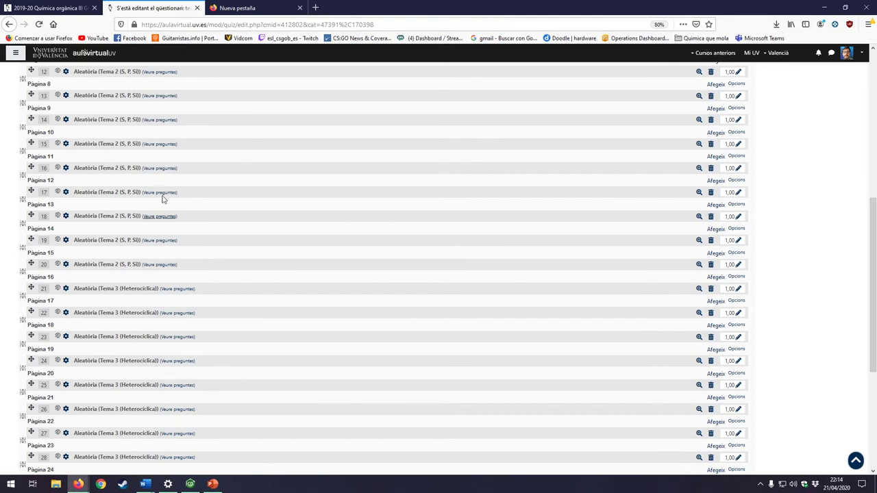
{"action": "scroll", "coordinate": [343, 240], "scroll_direction": "down", "scroll_amount": 1}
{"action": "scroll", "coordinate": [343, 240], "scroll_direction": "down", "scroll_amount": 1}
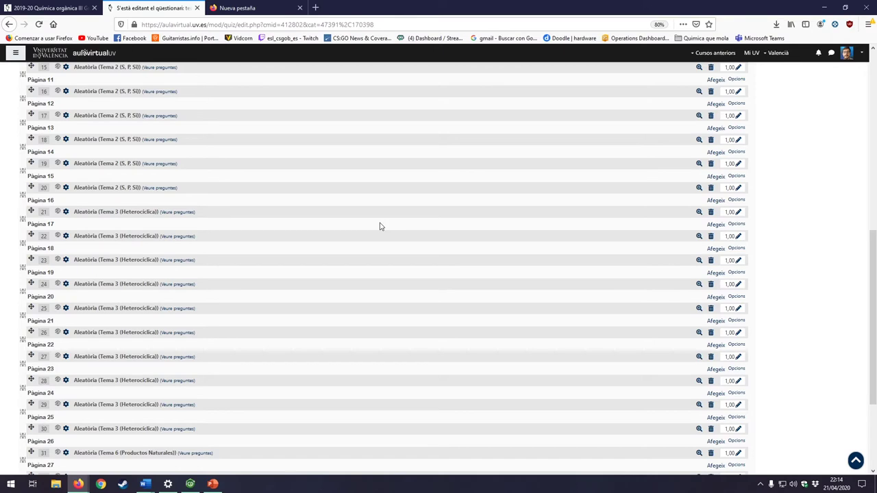
{"action": "scroll", "coordinate": [380, 226], "scroll_direction": "up", "scroll_amount": 6}
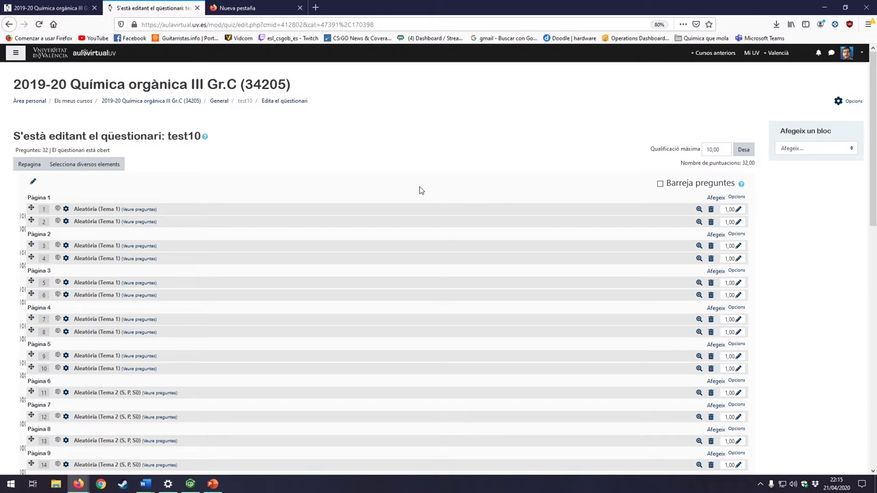
{"action": "scroll", "coordinate": [419, 189], "scroll_direction": "down", "scroll_amount": 10}
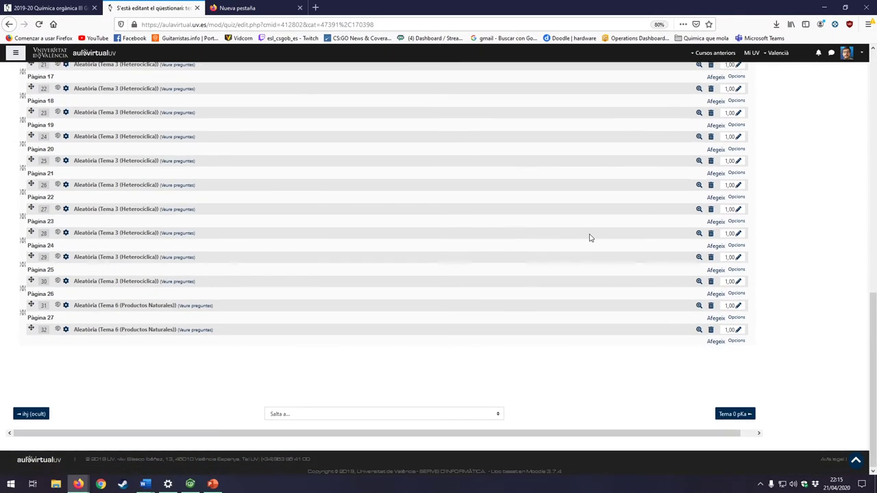
{"action": "left_click", "coordinate": [717, 341]}
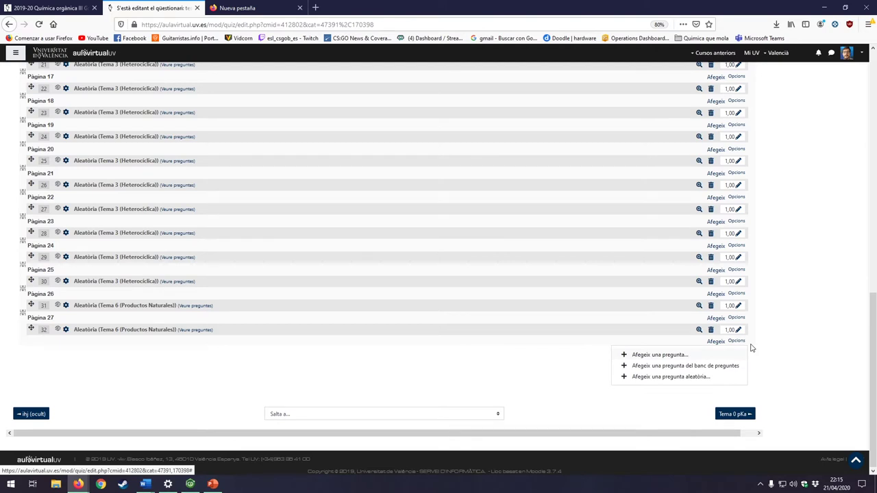
{"action": "left_click", "coordinate": [689, 383]}
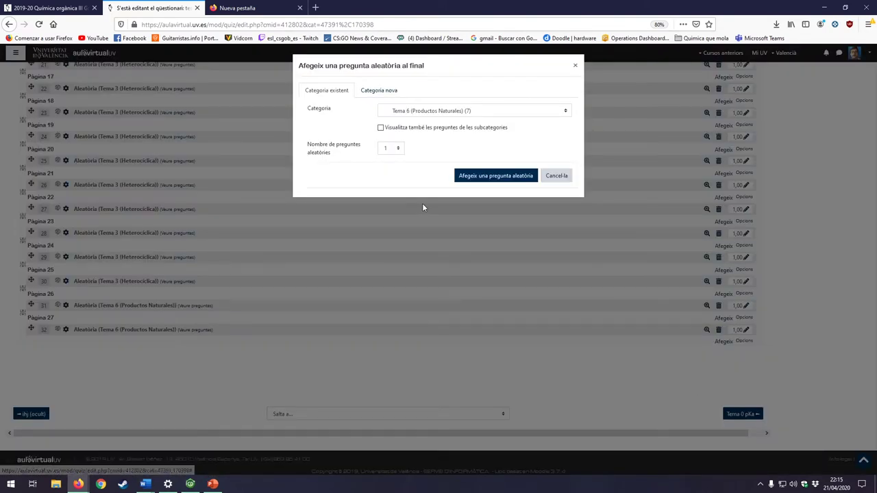
{"action": "left_click", "coordinate": [397, 149]}
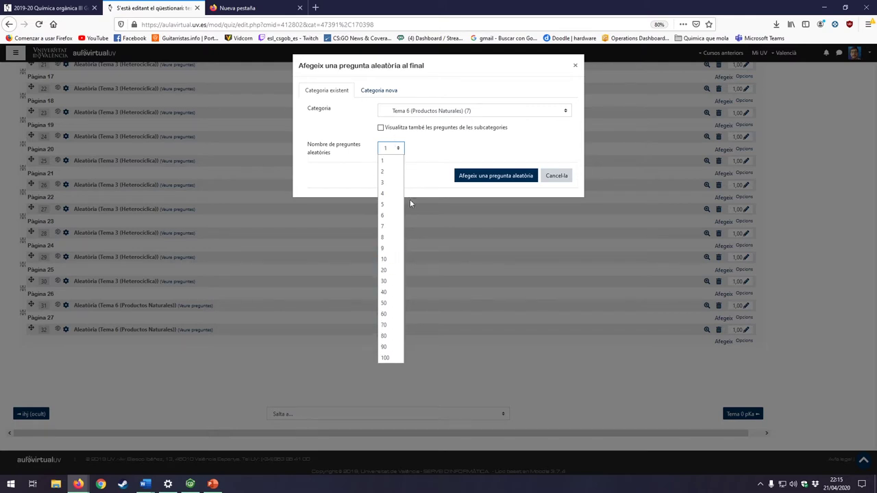
{"action": "left_click", "coordinate": [530, 147]}
{"action": "left_click", "coordinate": [574, 65]}
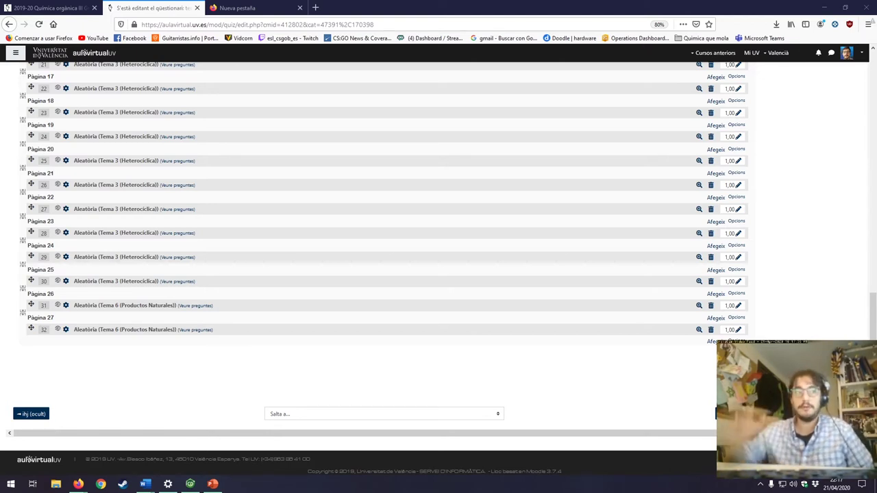
Save the test10 quiz with a maximum grade of 10,00
{"action": "scroll", "coordinate": [525, 316], "scroll_direction": "up", "scroll_amount": 5}
{"action": "scroll", "coordinate": [525, 316], "scroll_direction": "up", "scroll_amount": 5}
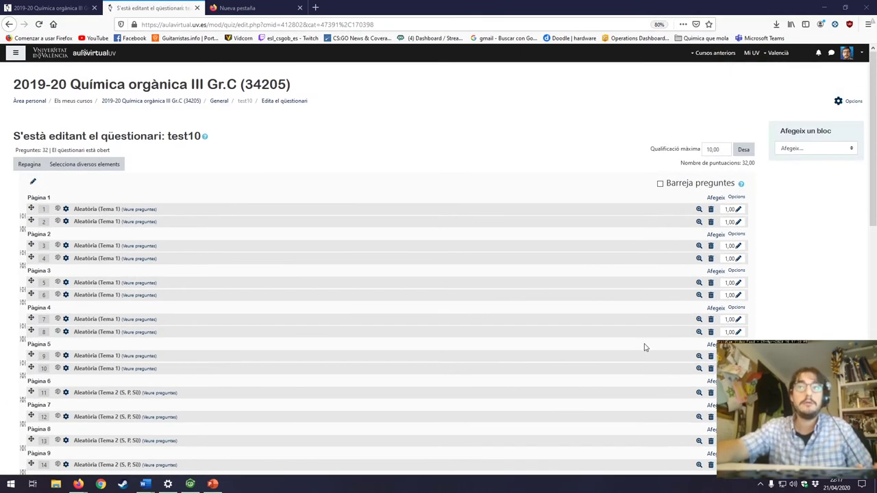
{"action": "left_click", "coordinate": [749, 153]}
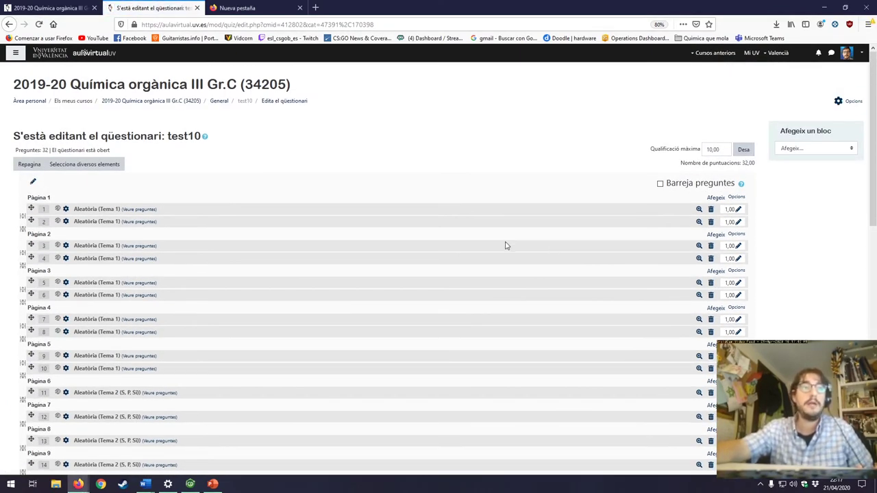
{"action": "scroll", "coordinate": [505, 245], "scroll_direction": "down", "scroll_amount": 10}
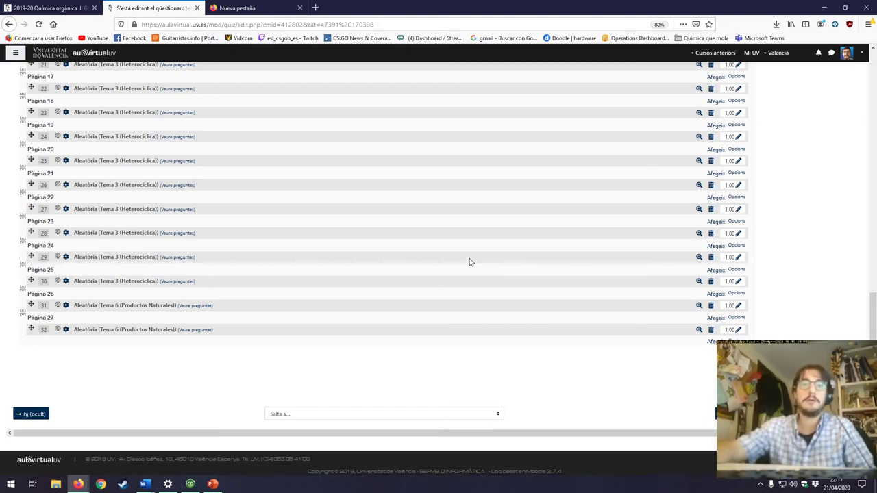
{"action": "scroll", "coordinate": [516, 290], "scroll_direction": "up", "scroll_amount": 5}
{"action": "scroll", "coordinate": [579, 248], "scroll_direction": "down", "scroll_amount": 5}
{"action": "scroll", "coordinate": [617, 220], "scroll_direction": "up", "scroll_amount": 15}
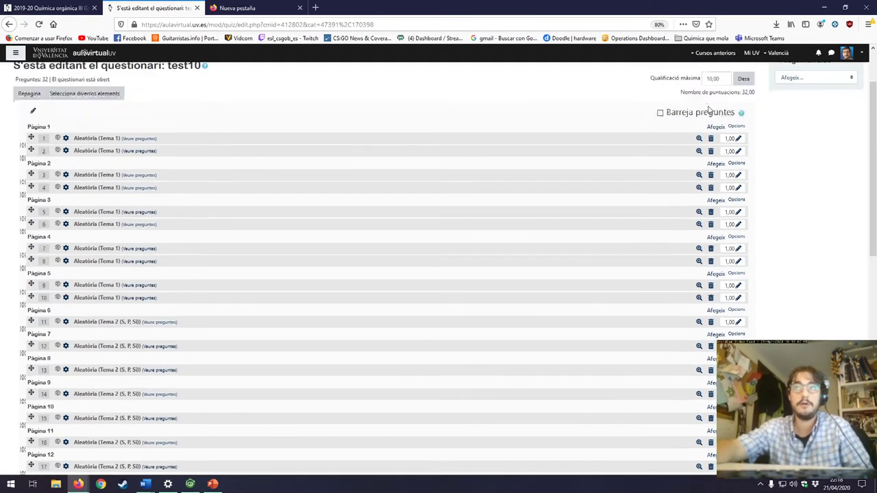
{"action": "left_click", "coordinate": [743, 150]}
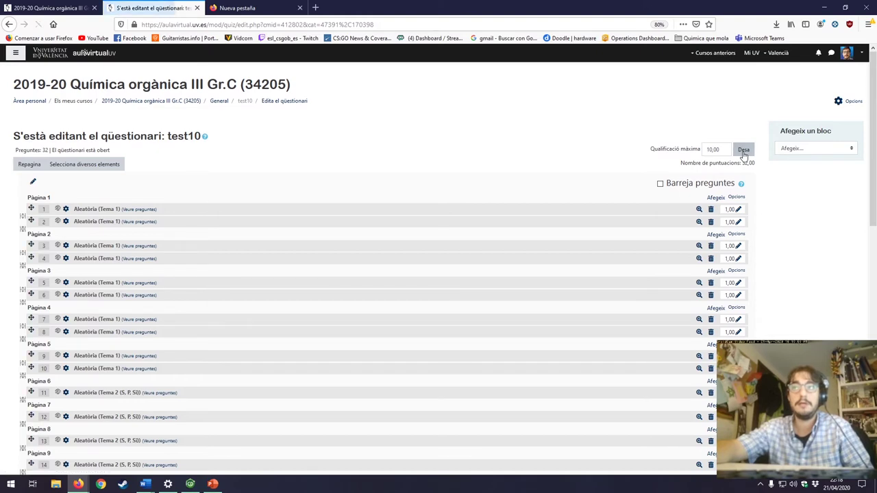
Return to the course page, open a preview attempt of test10 and look over questions 1 and 2
{"action": "scroll", "coordinate": [533, 324], "scroll_direction": "down", "scroll_amount": 15}
{"action": "key", "text": "alt+Left"}
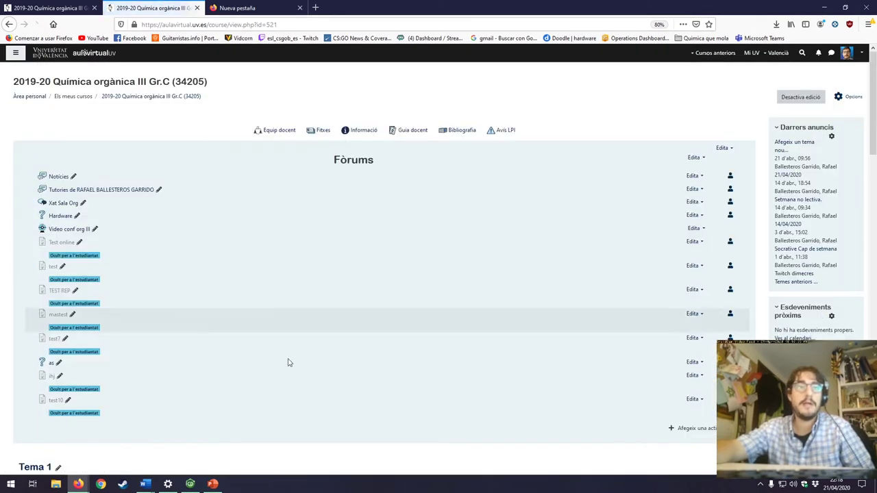
{"action": "scroll", "coordinate": [288, 360], "scroll_direction": "down", "scroll_amount": 3}
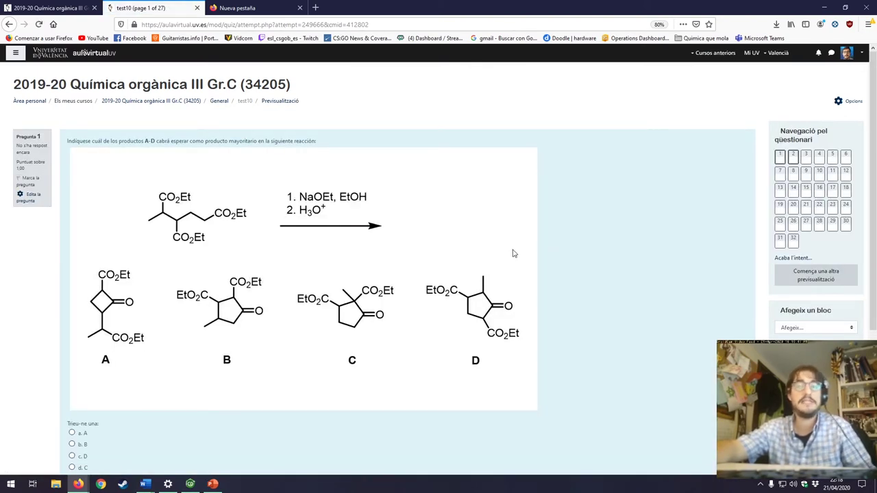
{"action": "scroll", "coordinate": [528, 229], "scroll_direction": "down", "scroll_amount": 3}
{"action": "scroll", "coordinate": [528, 241], "scroll_direction": "up", "scroll_amount": 3}
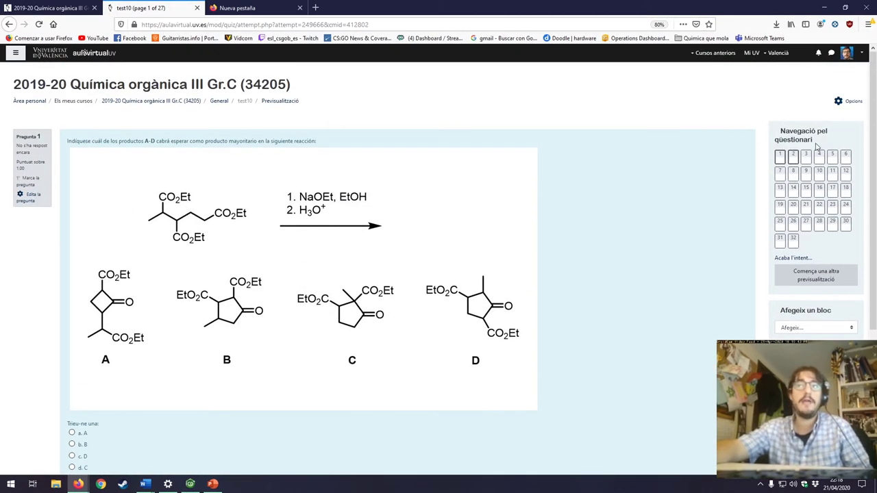
{"action": "scroll", "coordinate": [577, 211], "scroll_direction": "down", "scroll_amount": 6}
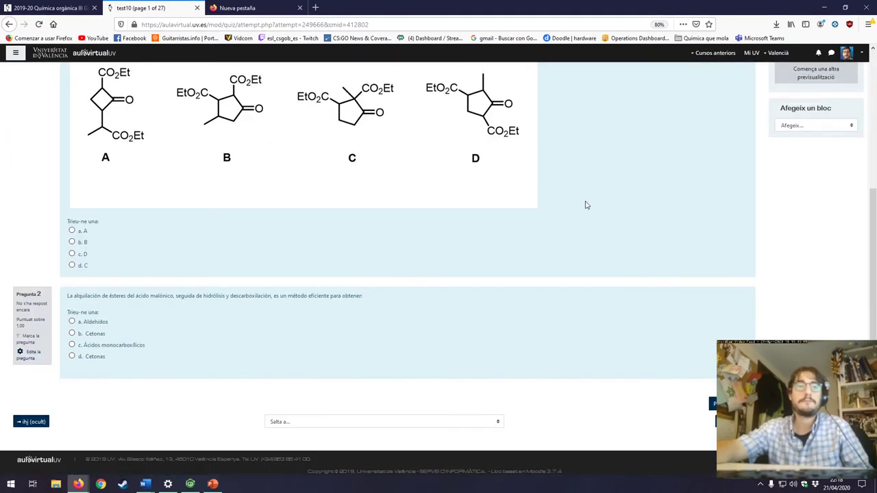
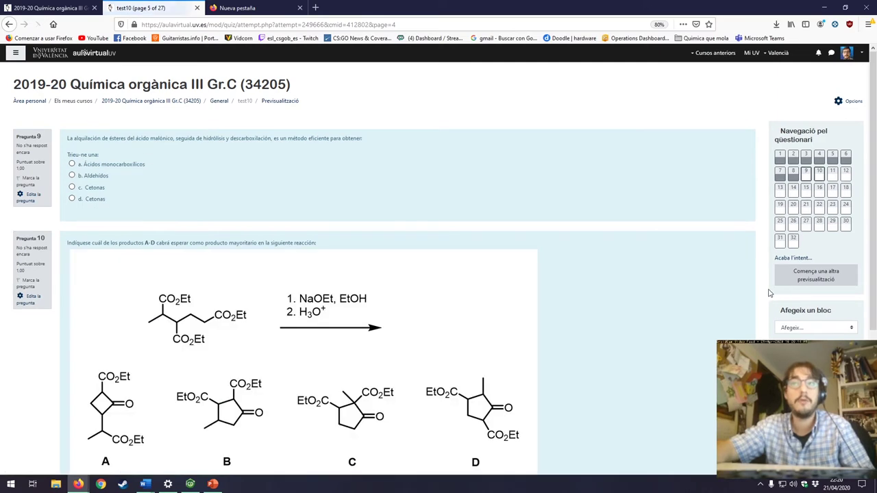
Answer question 9 with "Ácidos monocarboxílicos" and question 10 with "D", and continue to the following page
{"action": "left_click", "coordinate": [72, 166]}
{"action": "scroll", "coordinate": [279, 342], "scroll_direction": "down", "scroll_amount": 3}
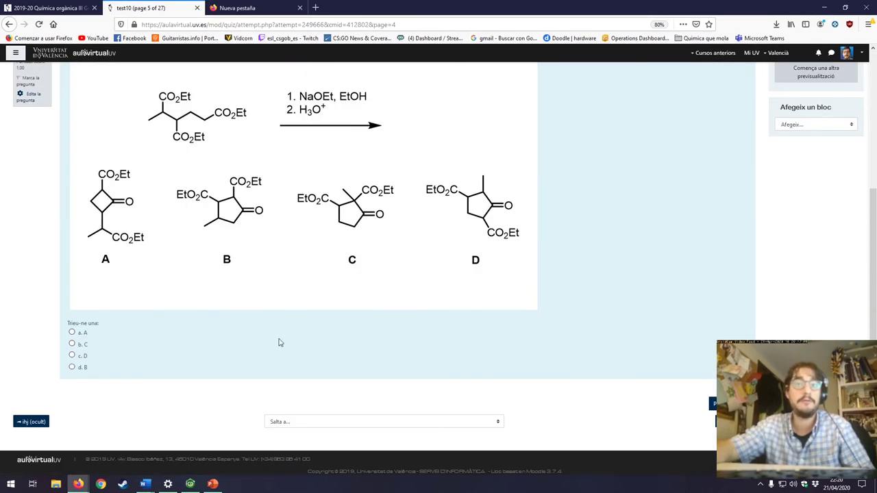
{"action": "left_click", "coordinate": [72, 355]}
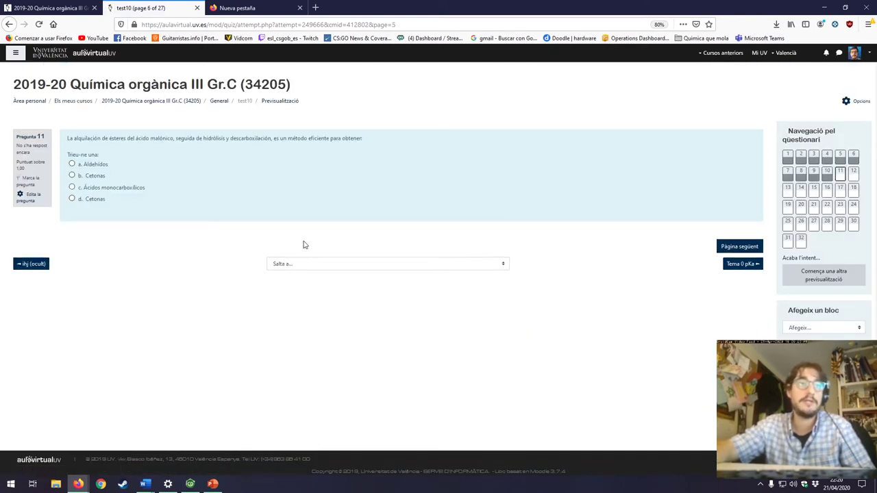
Answer question 11 with "Ácidos monocarboxílicos" and question 12 with the enolizable compound and very unreactive carbonyl option, advancing to question 13
{"action": "left_click", "coordinate": [72, 187]}
{"action": "left_click", "coordinate": [727, 247]}
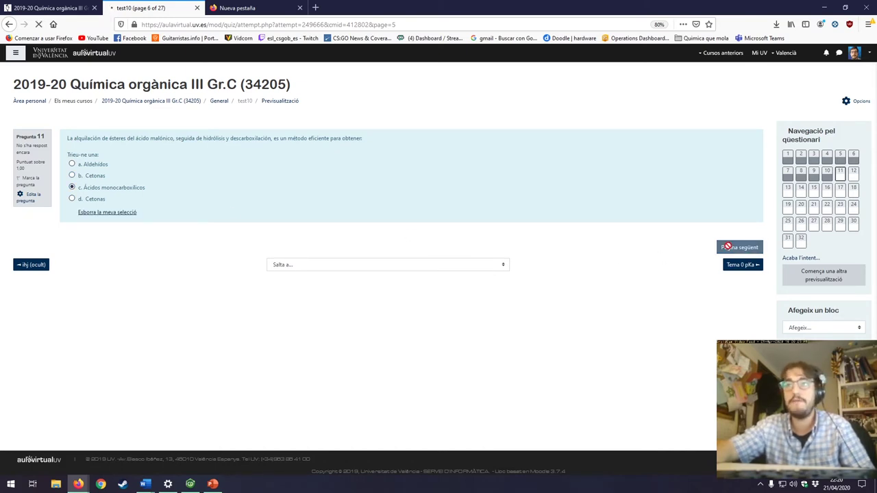
{"action": "left_click", "coordinate": [72, 187]}
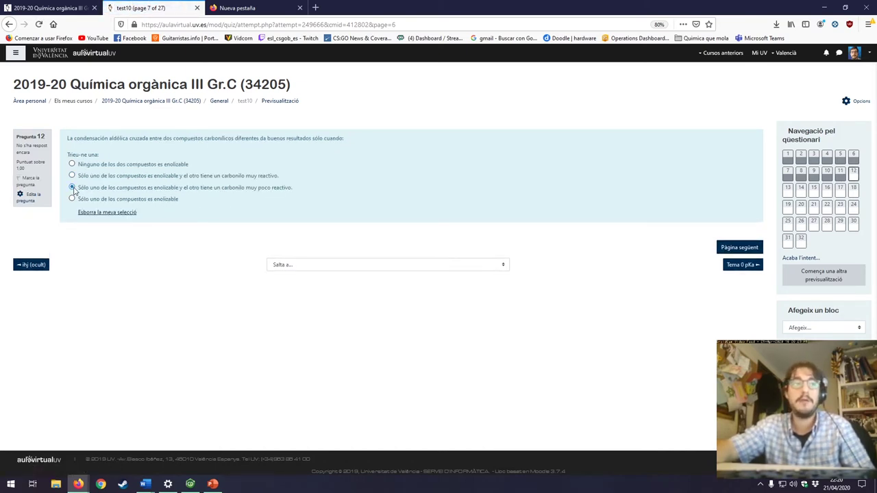
{"action": "left_click", "coordinate": [732, 247]}
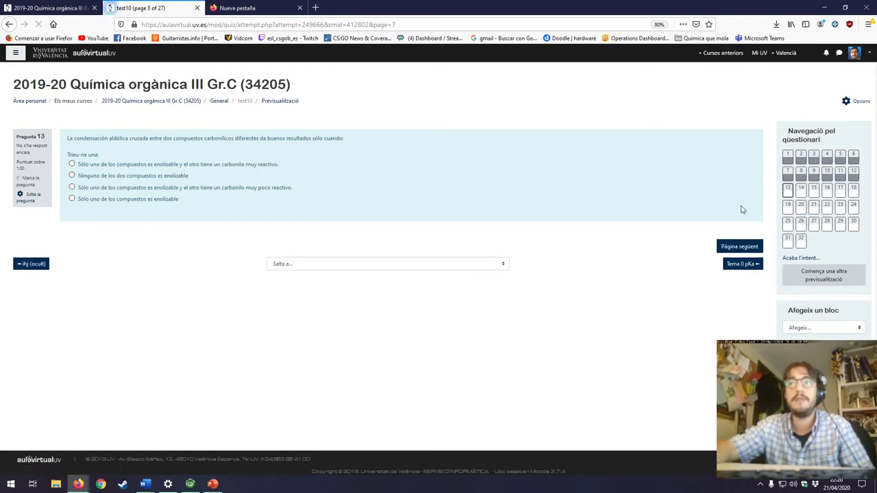
End the preview attempt, check the attempt summary, and submit all answers with the remaining questions left unanswered
{"action": "left_click", "coordinate": [817, 260]}
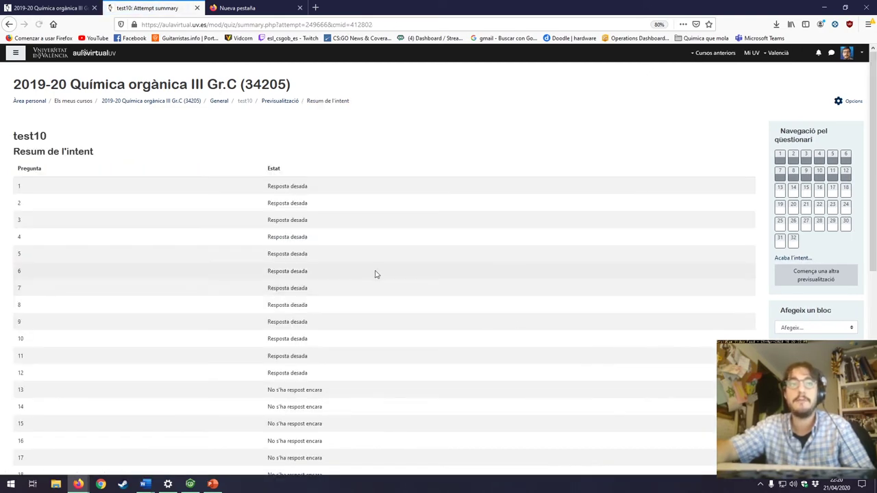
{"action": "scroll", "coordinate": [353, 254], "scroll_direction": "down", "scroll_amount": 5}
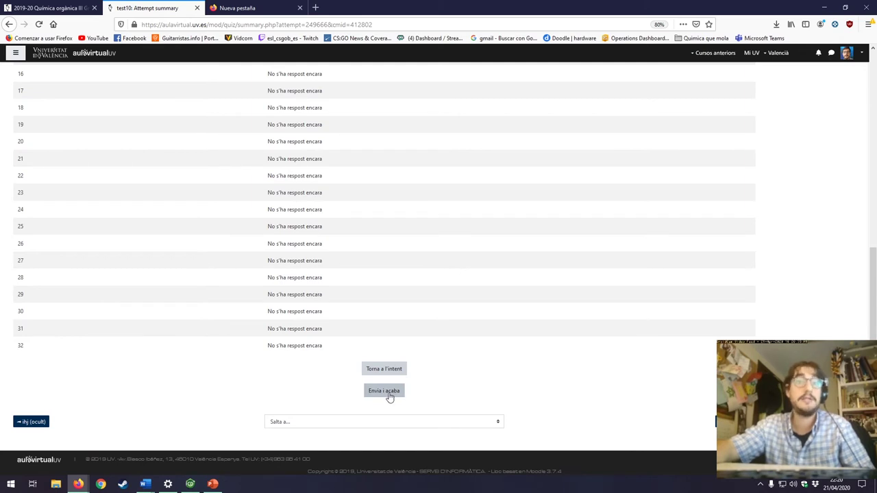
{"action": "left_click", "coordinate": [390, 396]}
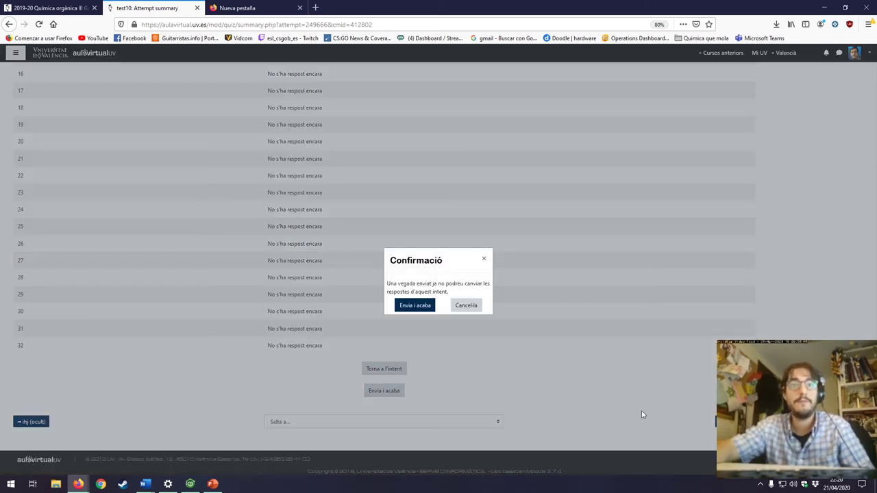
{"action": "left_click", "coordinate": [471, 307]}
{"action": "scroll", "coordinate": [356, 265], "scroll_direction": "up", "scroll_amount": 5}
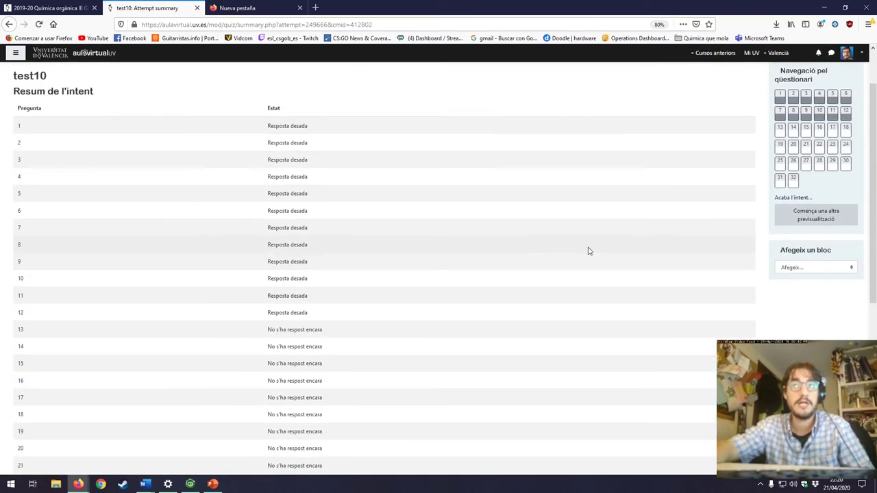
{"action": "scroll", "coordinate": [588, 250], "scroll_direction": "up", "scroll_amount": 2}
{"action": "scroll", "coordinate": [542, 297], "scroll_direction": "down", "scroll_amount": 10}
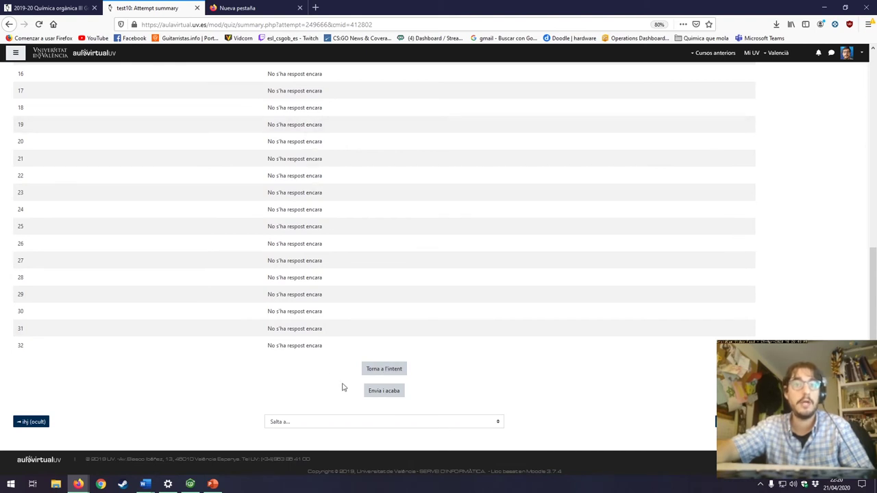
{"action": "left_click", "coordinate": [389, 391]}
{"action": "left_click", "coordinate": [416, 306]}
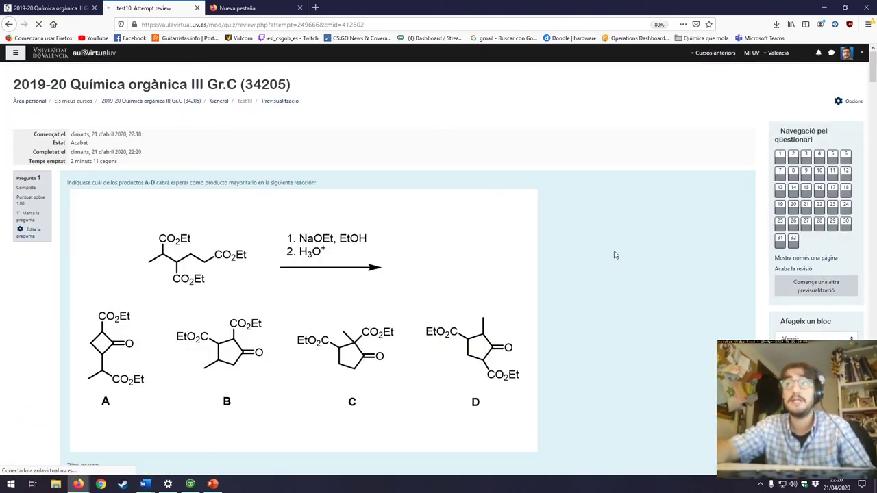
Examine the review of the submitted attempt from question 1 through question 32
{"action": "scroll", "coordinate": [616, 255], "scroll_direction": "down", "scroll_amount": 10}
{"action": "scroll", "coordinate": [615, 255], "scroll_direction": "down", "scroll_amount": 20}
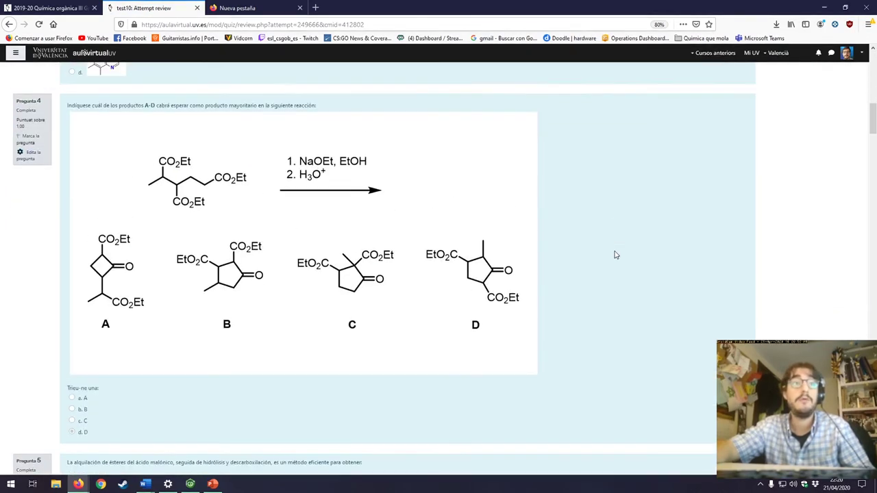
{"action": "scroll", "coordinate": [615, 253], "scroll_direction": "down", "scroll_amount": 20}
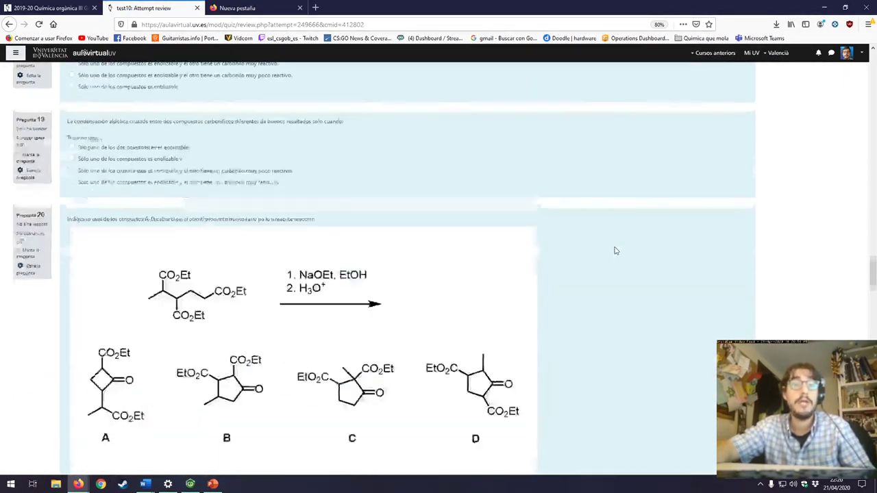
{"action": "scroll", "coordinate": [616, 243], "scroll_direction": "down", "scroll_amount": 2}
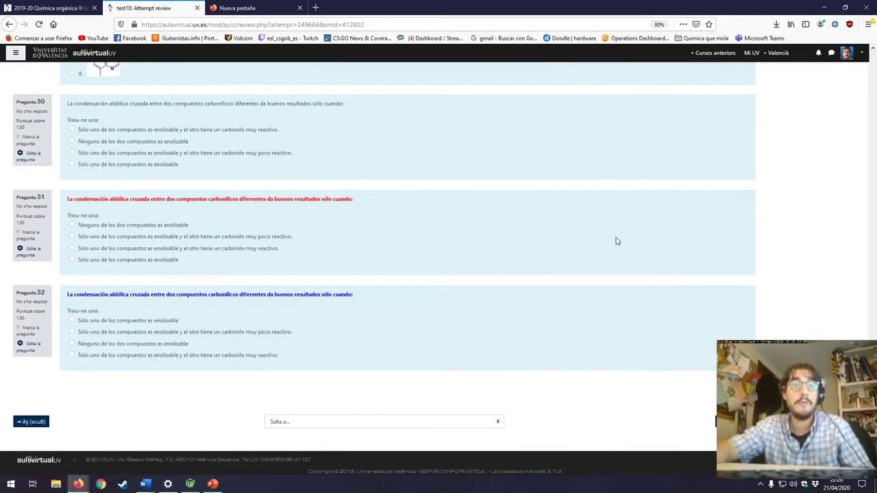
{"action": "scroll", "coordinate": [638, 290], "scroll_direction": "up", "scroll_amount": 15}
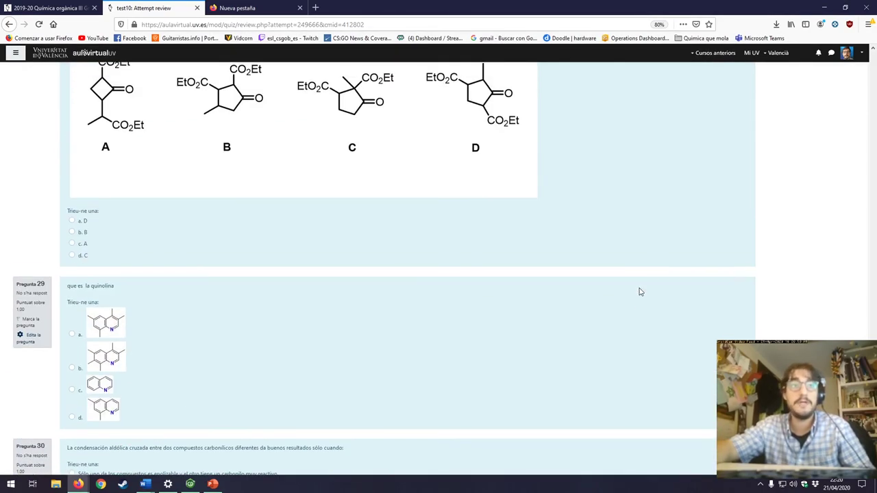
{"action": "scroll", "coordinate": [639, 291], "scroll_direction": "up", "scroll_amount": 20}
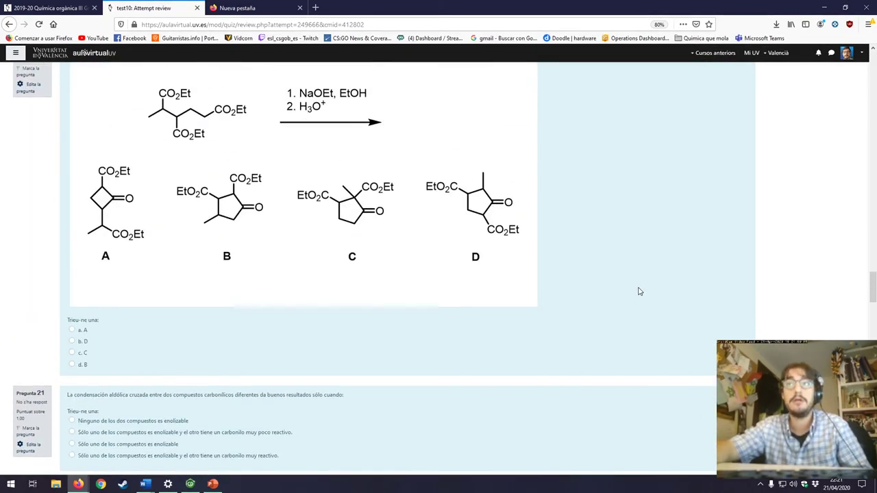
{"action": "scroll", "coordinate": [642, 313], "scroll_direction": "up", "scroll_amount": 20}
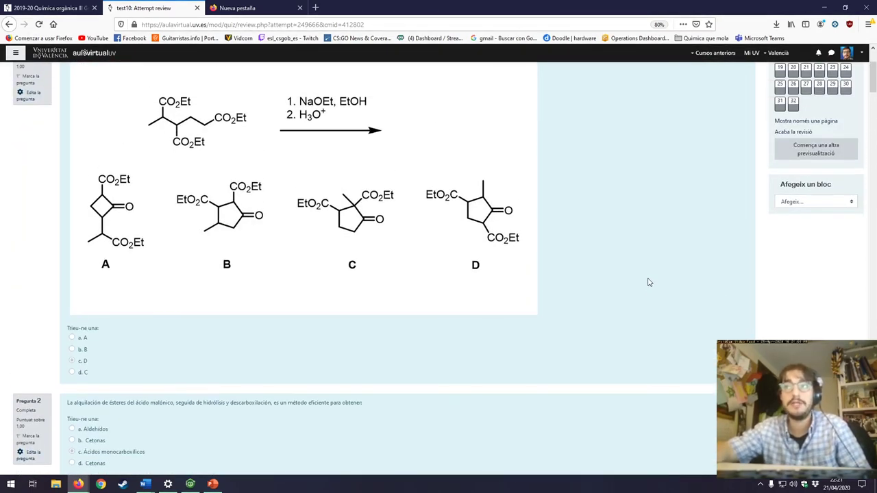
{"action": "scroll", "coordinate": [648, 281], "scroll_direction": "up", "scroll_amount": 4}
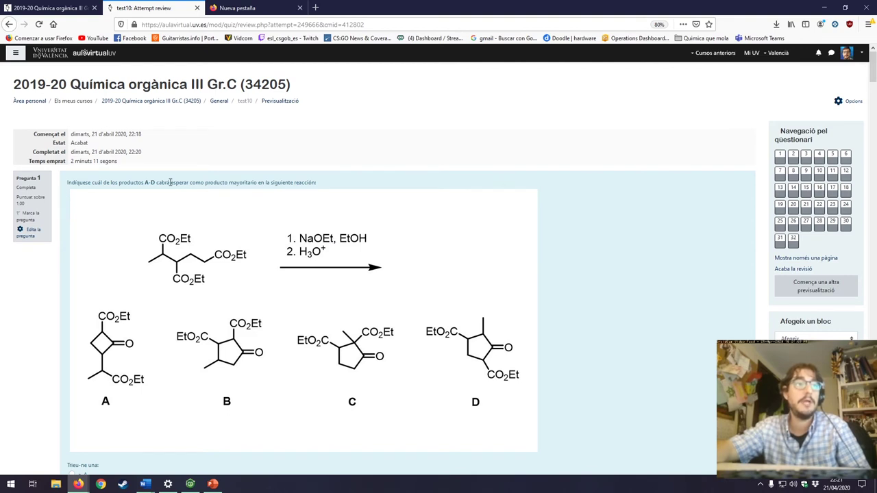
Return to the course's General section and switch to the empty browser tab
{"action": "left_click", "coordinate": [220, 101]}
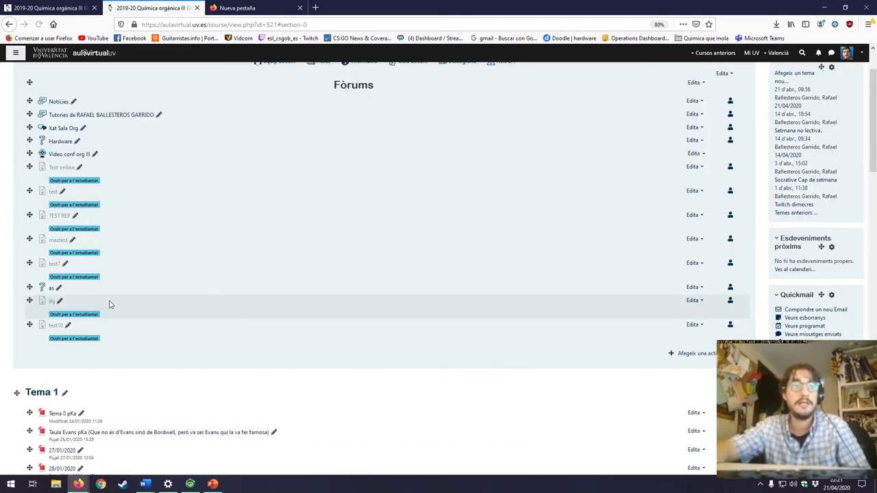
{"action": "left_click", "coordinate": [291, 10]}
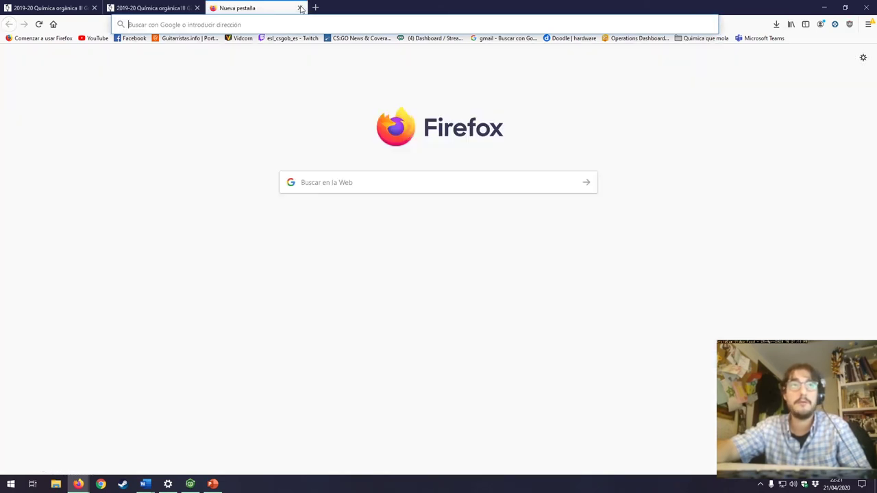
Return to the course page and duplicate the test10 quiz
{"action": "left_click", "coordinate": [153, 8]}
{"action": "left_click", "coordinate": [696, 324]}
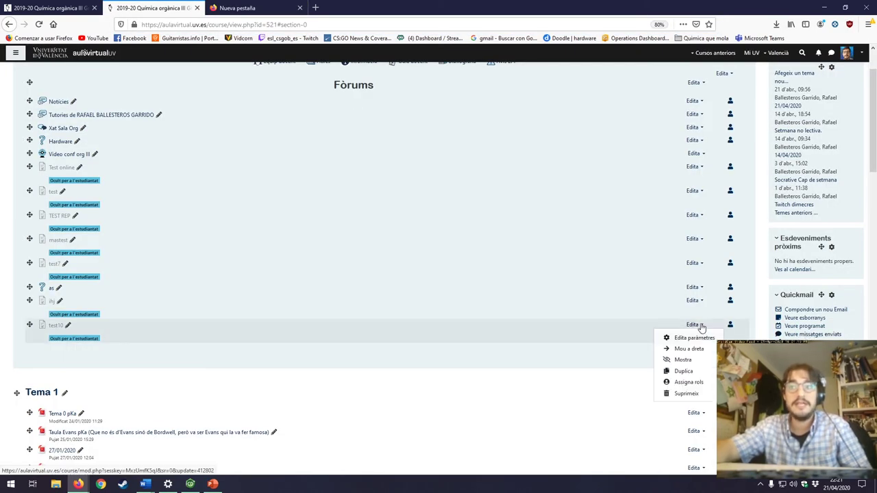
{"action": "left_click", "coordinate": [687, 374]}
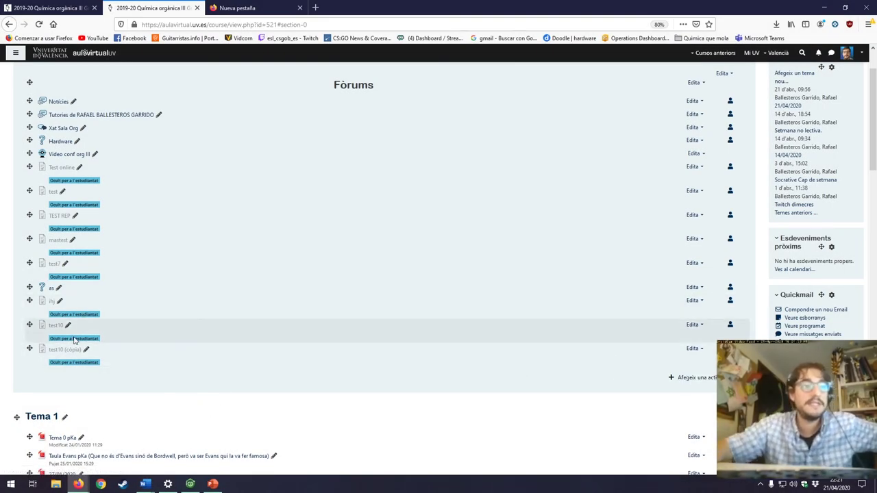
Open the settings of test10 (còpia) and examine its question behaviour, timing and grade options
{"action": "left_click", "coordinate": [696, 349]}
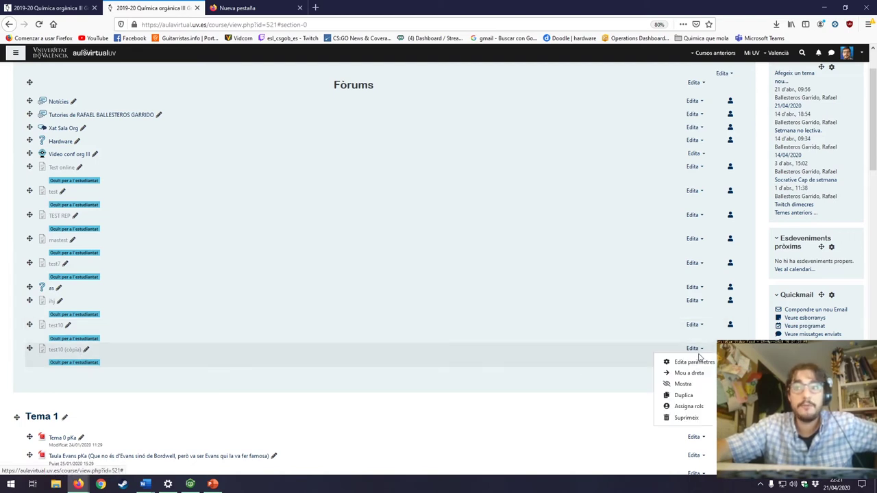
{"action": "left_click", "coordinate": [695, 363]}
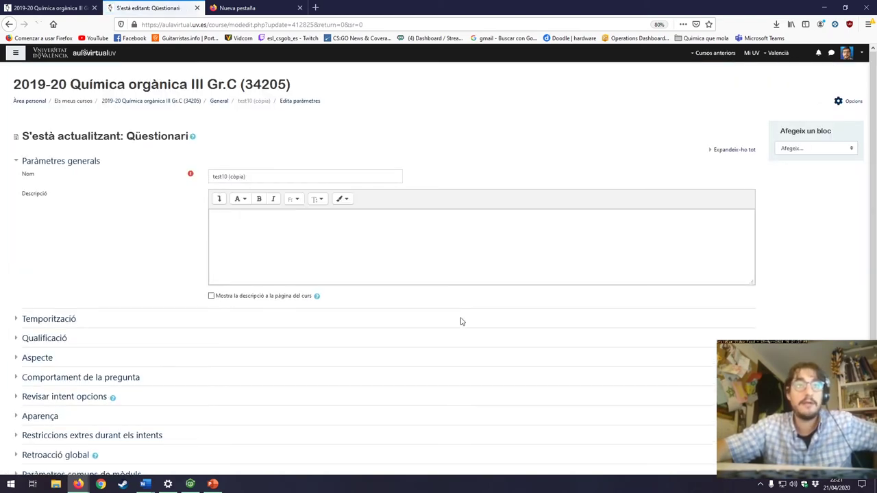
{"action": "scroll", "coordinate": [183, 272], "scroll_direction": "down", "scroll_amount": 2}
{"action": "left_click", "coordinate": [107, 302]}
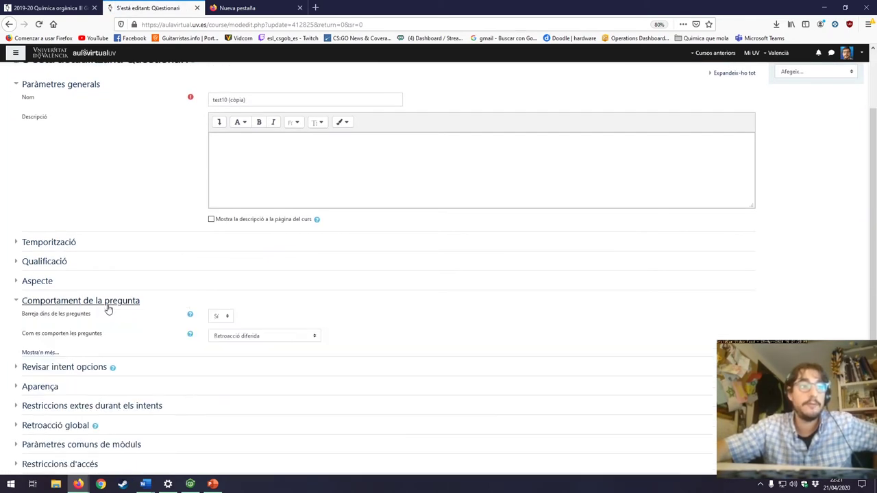
{"action": "left_click", "coordinate": [259, 337]}
{"action": "left_click", "coordinate": [260, 337]}
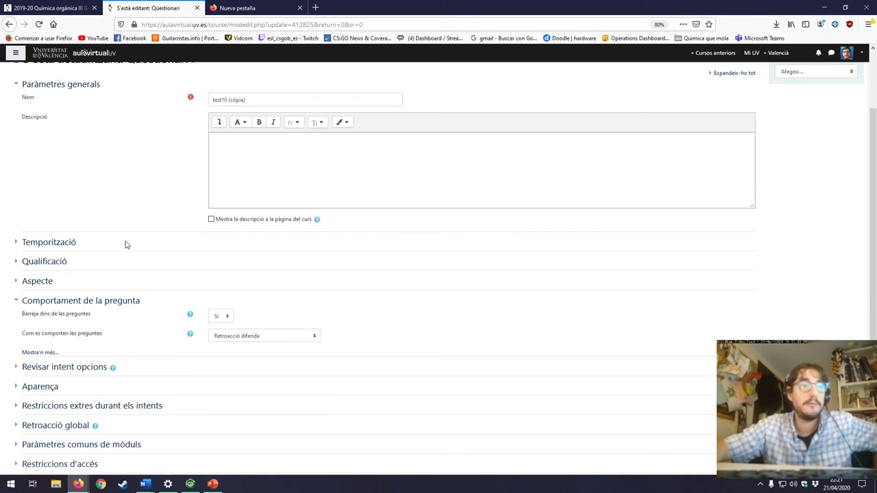
{"action": "left_click", "coordinate": [21, 243]}
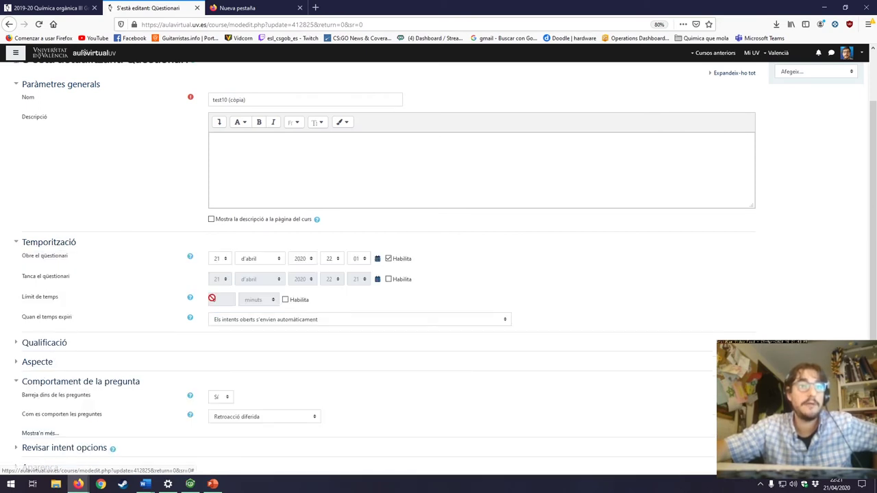
{"action": "left_click", "coordinate": [21, 345]}
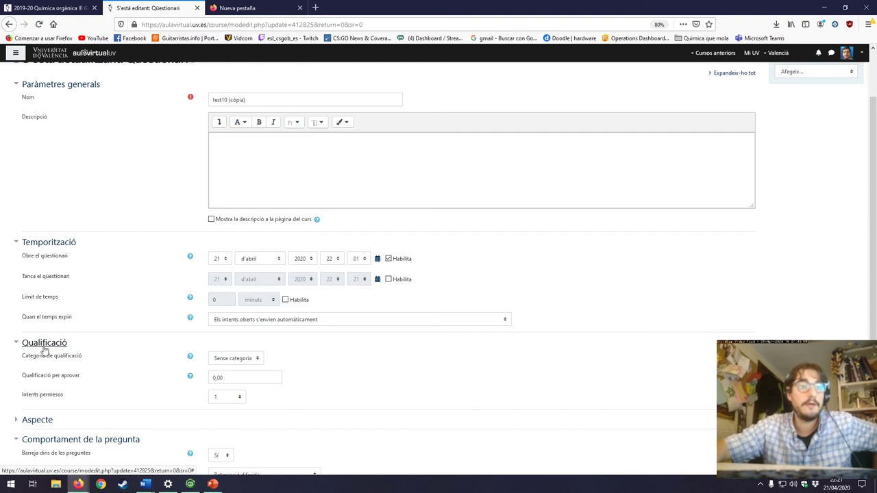
{"action": "scroll", "coordinate": [43, 350], "scroll_direction": "down", "scroll_amount": 3}
Set the navigation method of test10 (còpia) to Lliure in its Aspecte settings, then save and return to the course
{"action": "left_click", "coordinate": [21, 306]}
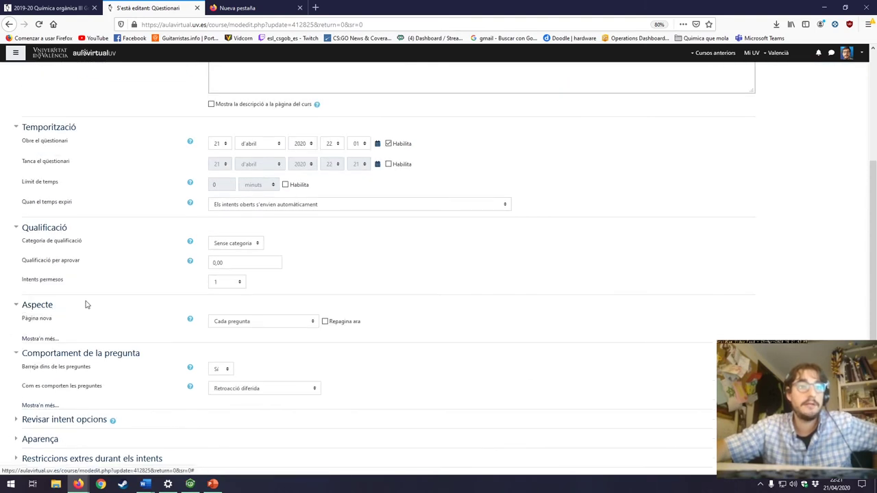
{"action": "scroll", "coordinate": [86, 305], "scroll_direction": "up", "scroll_amount": 2}
{"action": "left_click", "coordinate": [260, 400]}
{"action": "left_click", "coordinate": [260, 403]}
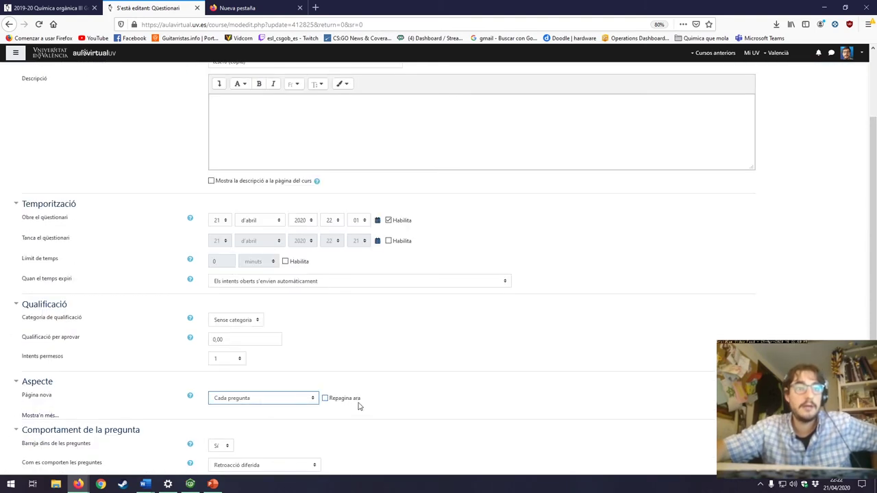
{"action": "left_click", "coordinate": [40, 416]}
{"action": "left_click", "coordinate": [231, 418]}
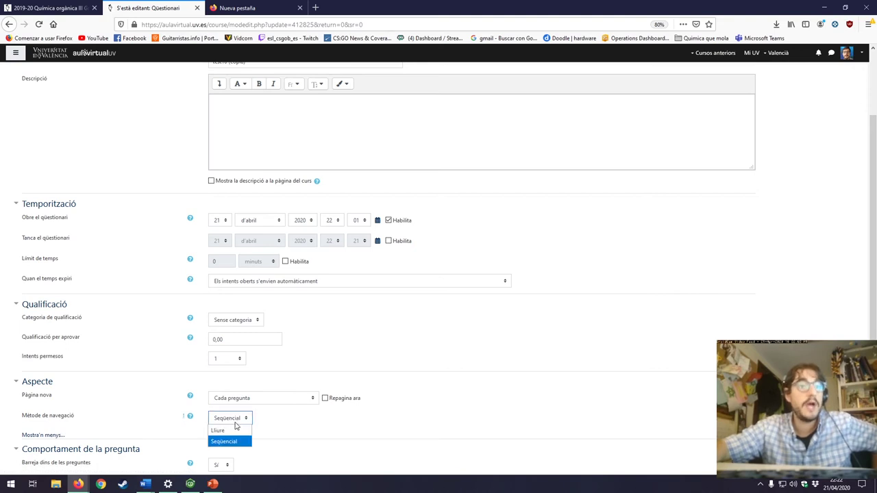
{"action": "left_click", "coordinate": [227, 429]}
{"action": "scroll", "coordinate": [388, 456], "scroll_direction": "down", "scroll_amount": 6}
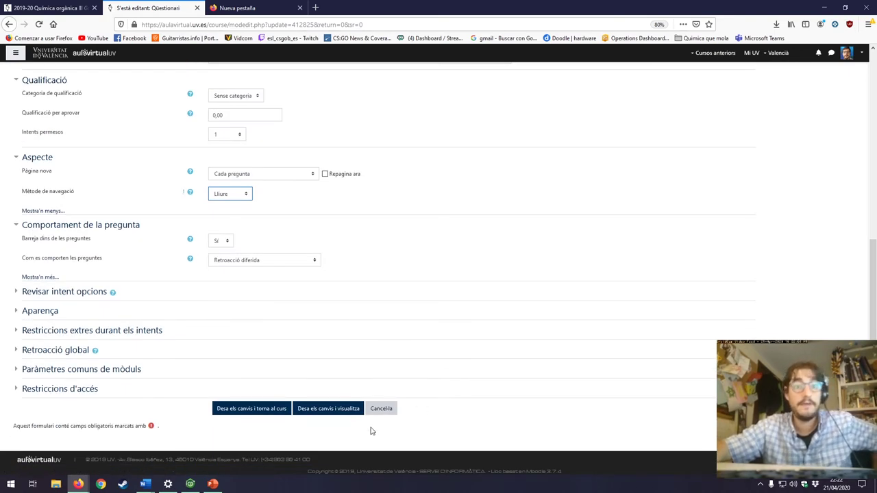
{"action": "left_click", "coordinate": [250, 414]}
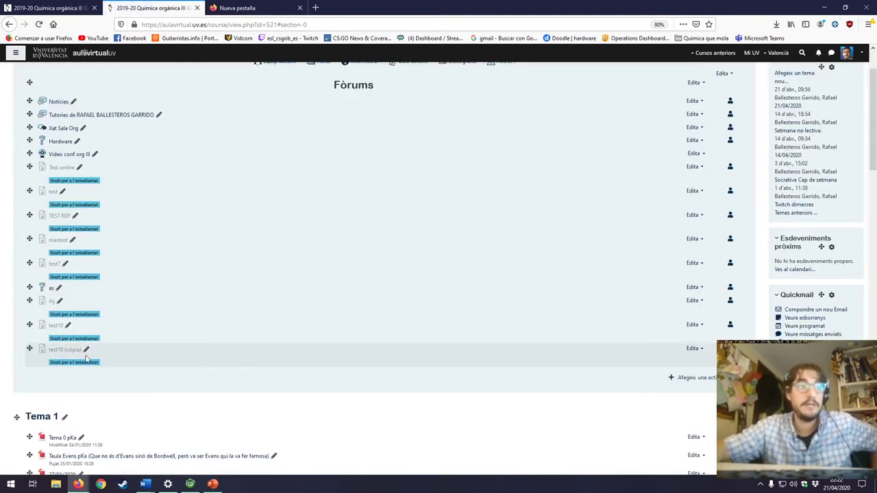
Start a preview of test10 (còpia) and jump out of order to questions 15, 4 and 13
{"action": "left_click", "coordinate": [63, 352]}
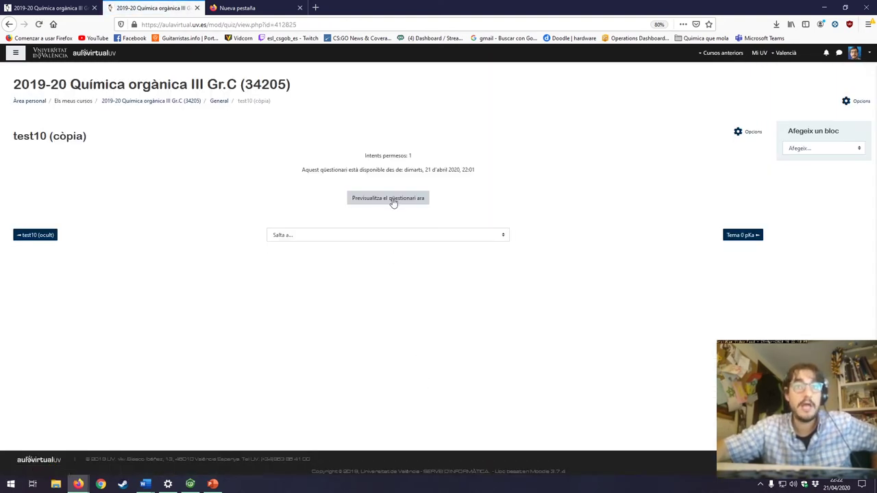
{"action": "left_click", "coordinate": [393, 202]}
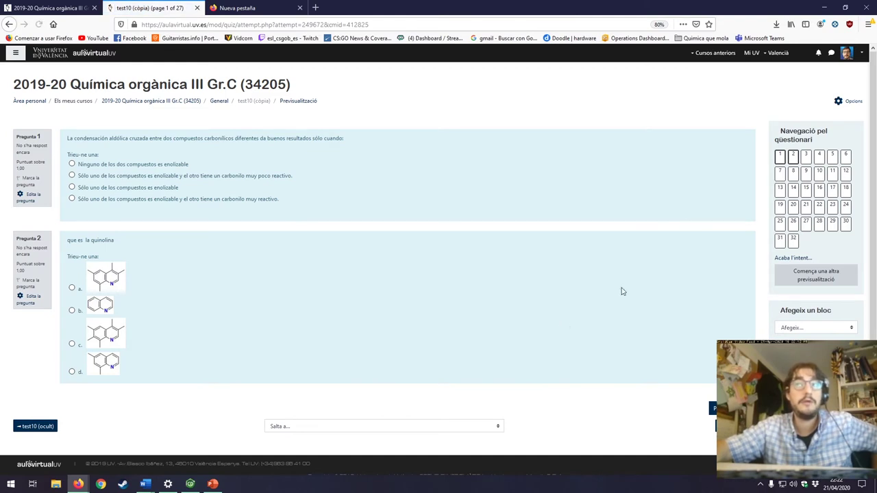
{"action": "left_click", "coordinate": [808, 190]}
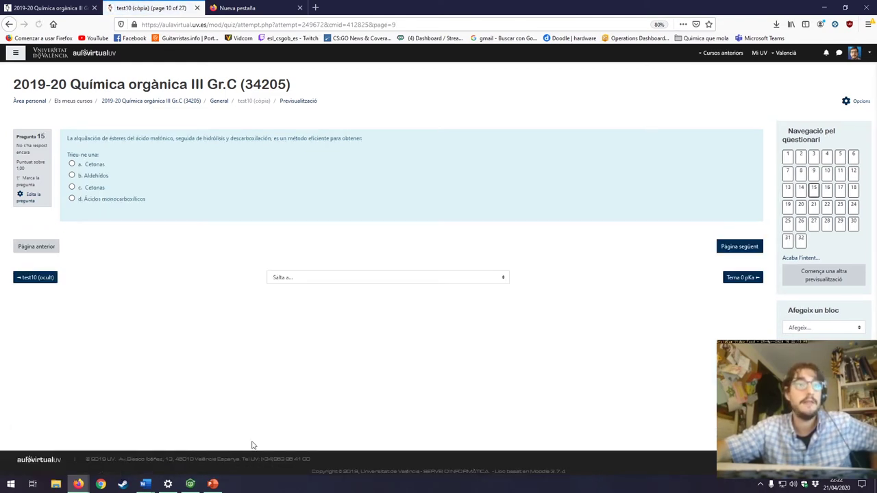
{"action": "left_click", "coordinate": [827, 157]}
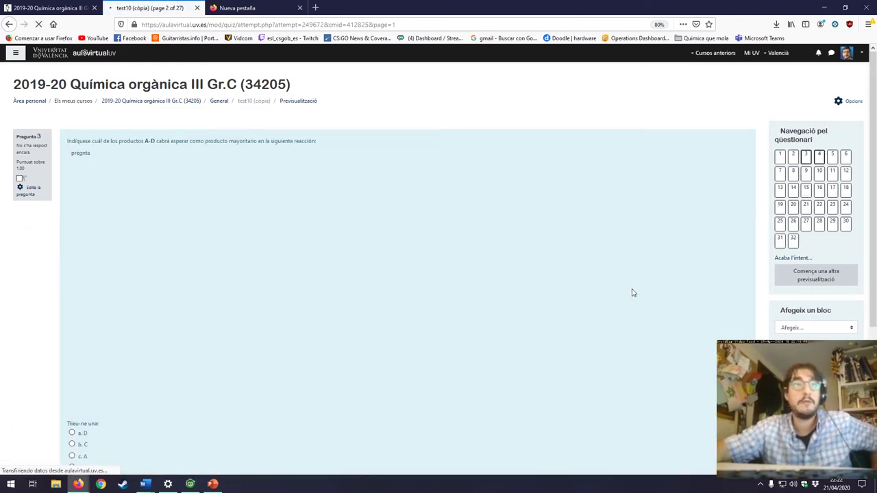
{"action": "left_click", "coordinate": [779, 189]}
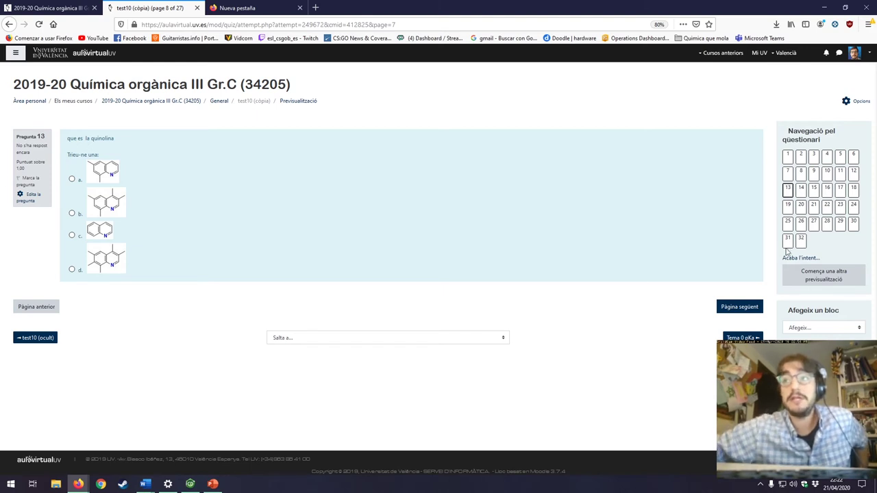
End the test10 (còpia) preview attempt and submit it with all questions left unanswered
{"action": "left_click", "coordinate": [805, 258]}
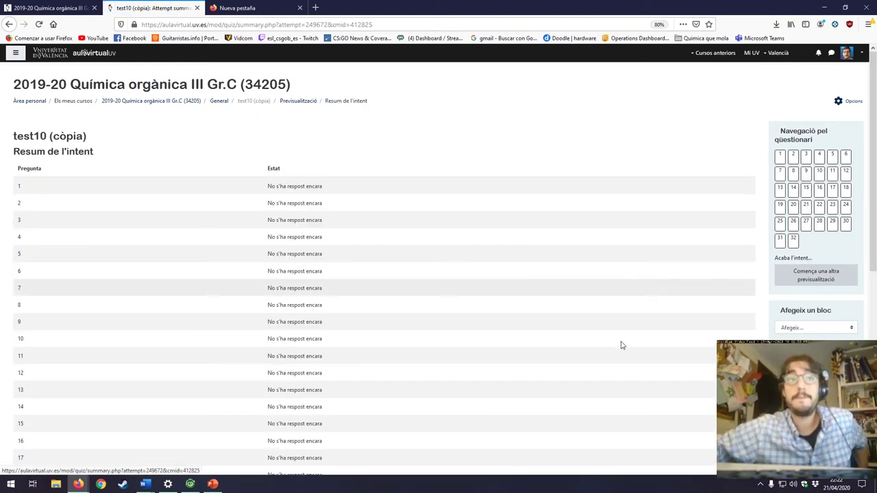
{"action": "scroll", "coordinate": [622, 345], "scroll_direction": "down", "scroll_amount": 10}
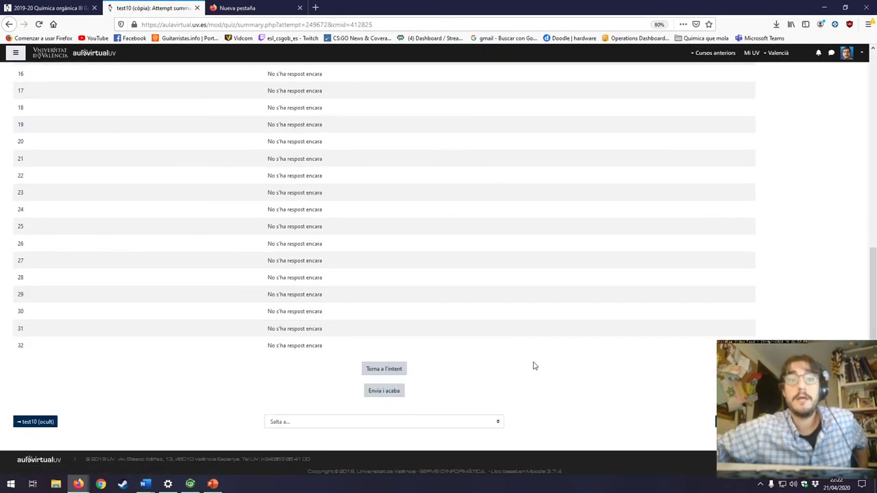
{"action": "left_click", "coordinate": [392, 396]}
{"action": "left_click", "coordinate": [421, 305]}
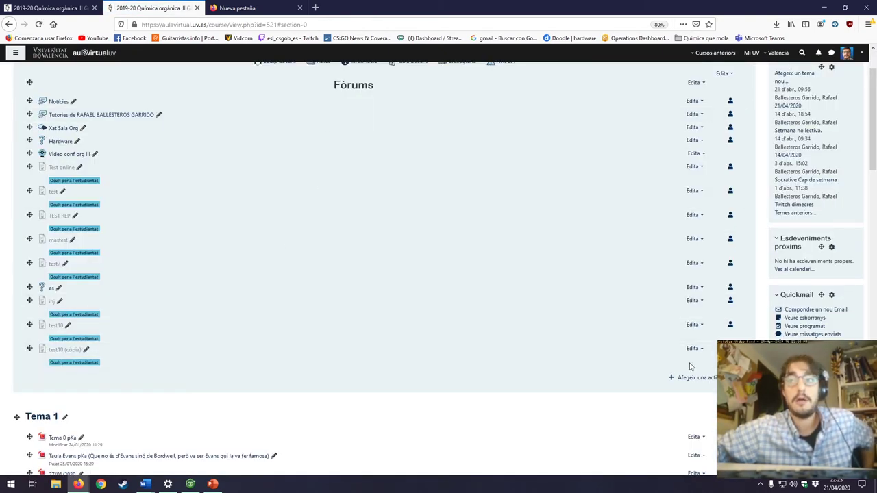
Duplicate test10 (còpia) and open the settings of the new copy
{"action": "left_click", "coordinate": [694, 348]}
{"action": "left_click", "coordinate": [690, 396]}
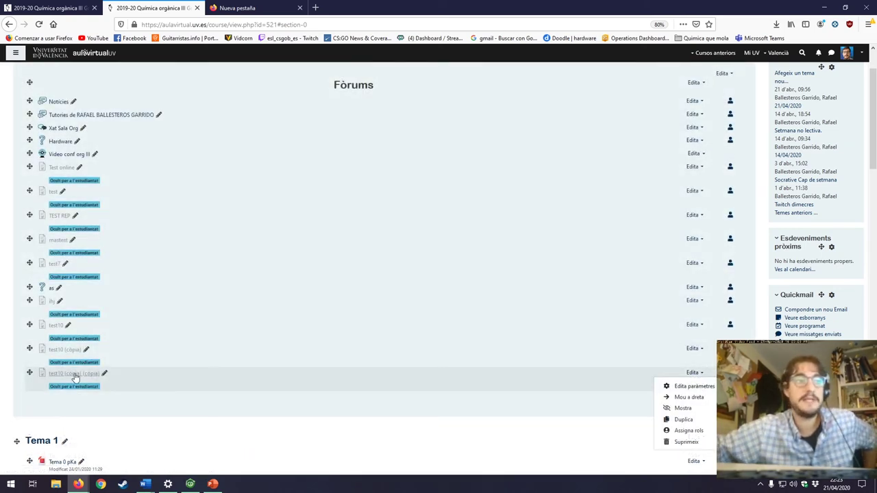
{"action": "left_click", "coordinate": [692, 388]}
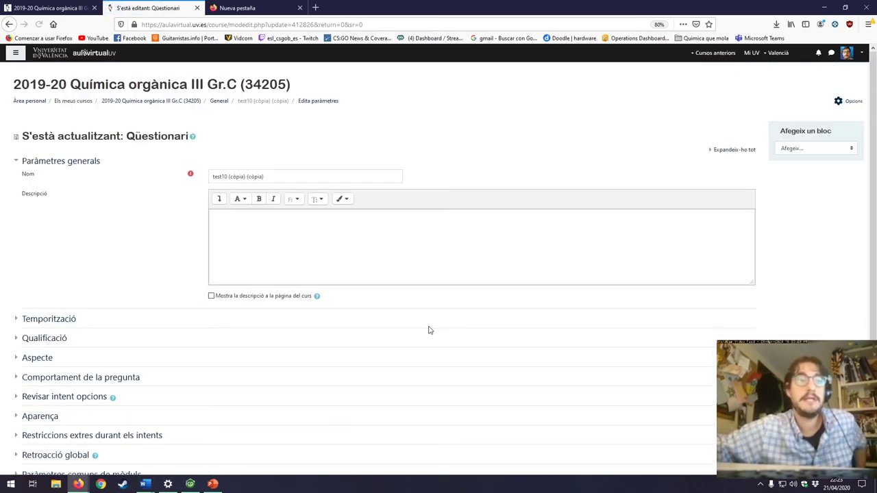
Enable reviewing L'intent, Si és correcte and Punts under "Més tard, mentre encara estigui obert el qüestionari", then save and return to the course
{"action": "scroll", "coordinate": [429, 328], "scroll_direction": "down", "scroll_amount": 3}
{"action": "left_click", "coordinate": [40, 310]}
{"action": "left_click", "coordinate": [15, 294]}
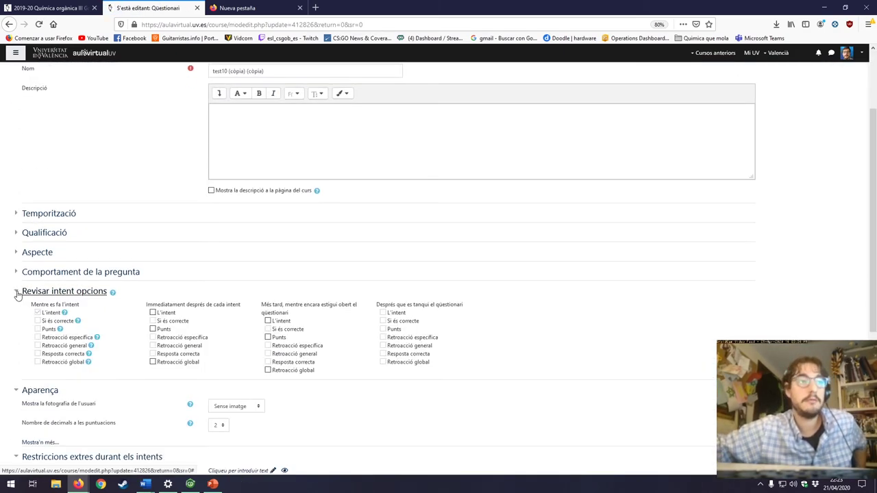
{"action": "left_click", "coordinate": [153, 313]}
{"action": "left_click", "coordinate": [153, 284]}
{"action": "left_click", "coordinate": [269, 292]}
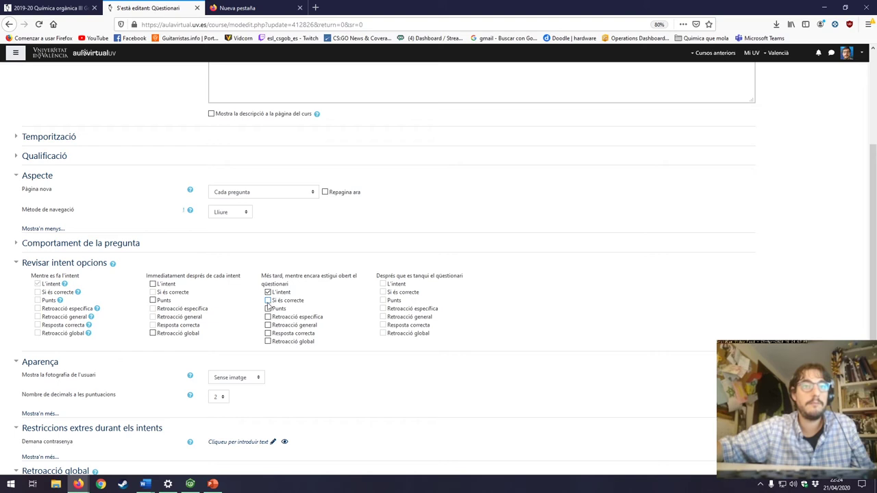
{"action": "left_click", "coordinate": [268, 300]}
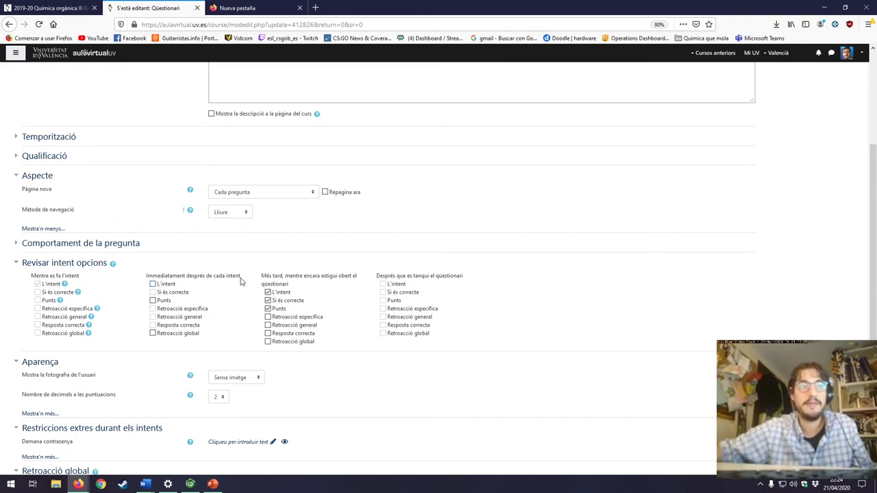
{"action": "scroll", "coordinate": [243, 287], "scroll_direction": "down", "scroll_amount": 5}
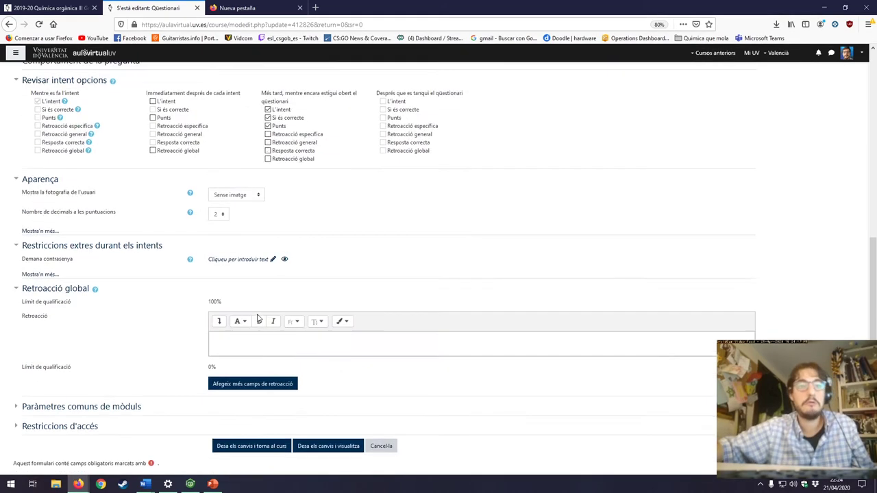
{"action": "left_click", "coordinate": [251, 408]}
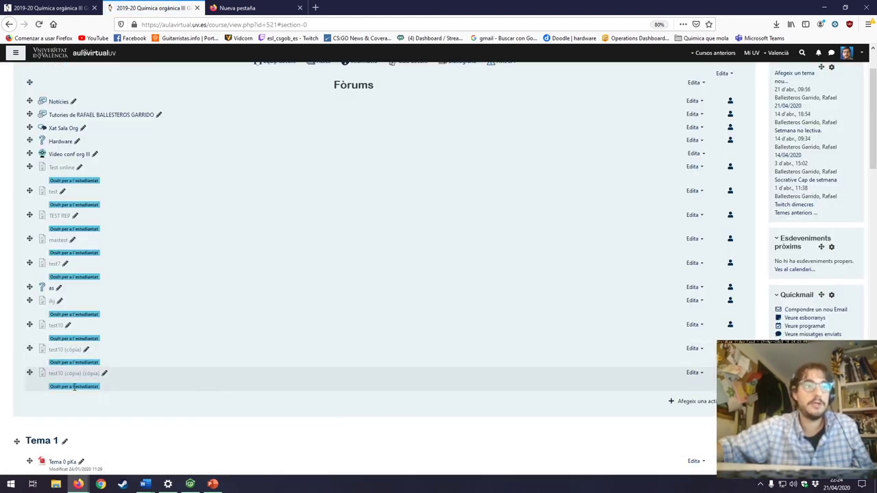
Preview test10 (còpia) (còpia), answer question 1 with "Ácidos monocarboxílicos" and question 2 with the unsubstituted quinoline, and advance to the next page
{"action": "left_click", "coordinate": [77, 376]}
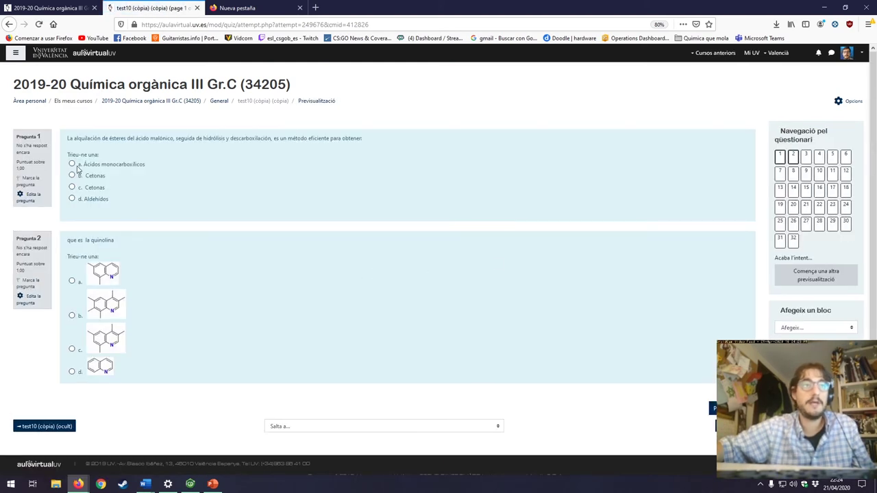
{"action": "left_click", "coordinate": [72, 165]}
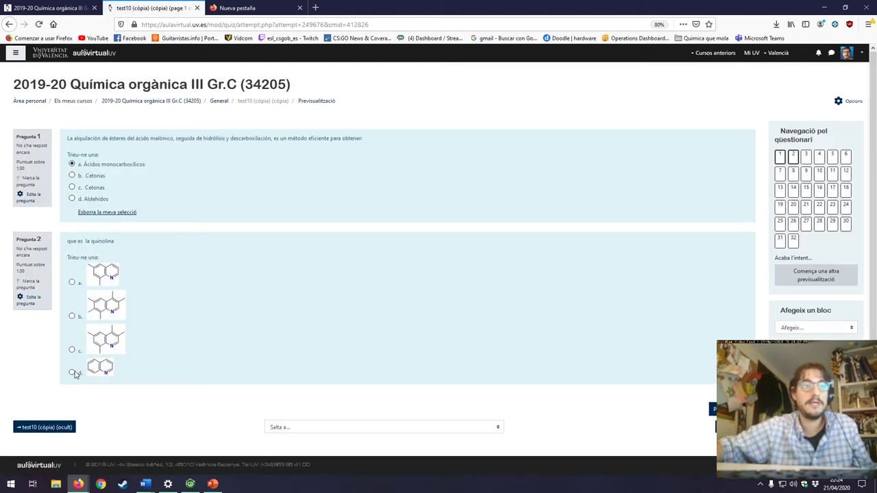
{"action": "left_click", "coordinate": [72, 373]}
{"action": "left_click", "coordinate": [712, 421]}
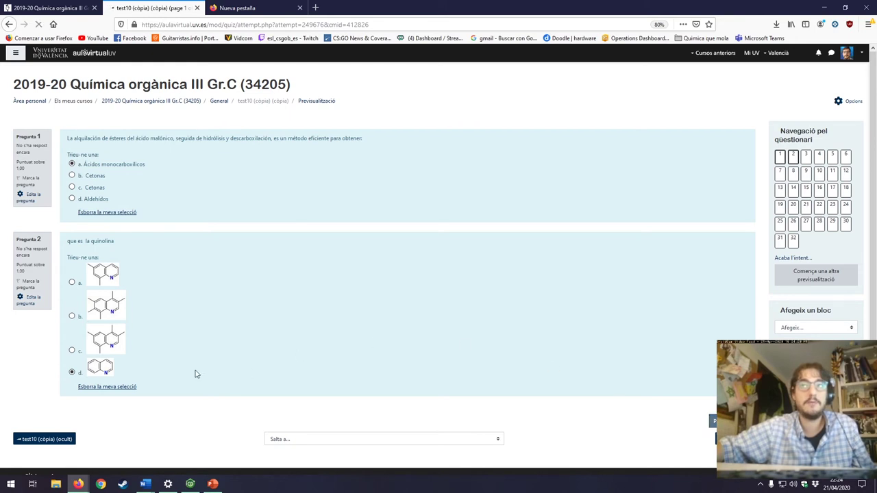
Answer question 3 with product D and question 4 with the unsubstituted quinoline, advancing to questions 5 and 6
{"action": "scroll", "coordinate": [342, 329], "scroll_direction": "down", "scroll_amount": 3}
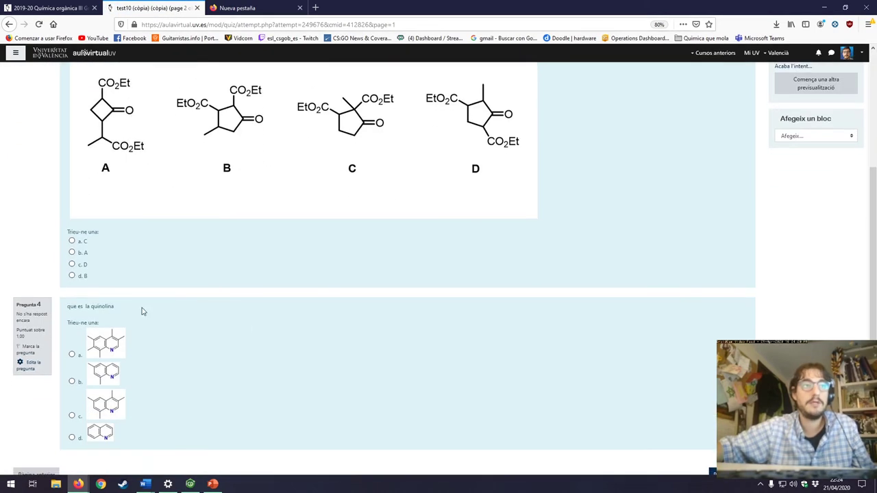
{"action": "left_click", "coordinate": [72, 264]}
{"action": "left_click", "coordinate": [72, 450]}
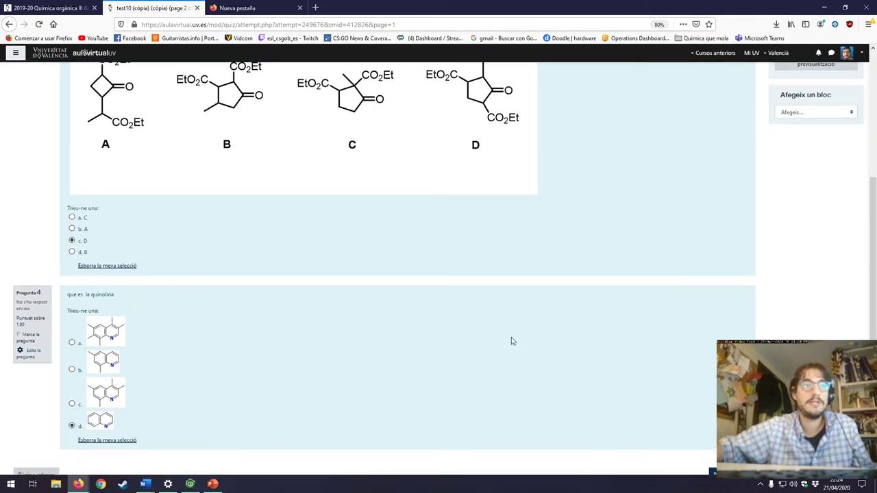
{"action": "scroll", "coordinate": [511, 341], "scroll_direction": "down", "scroll_amount": 2}
{"action": "left_click", "coordinate": [713, 389]}
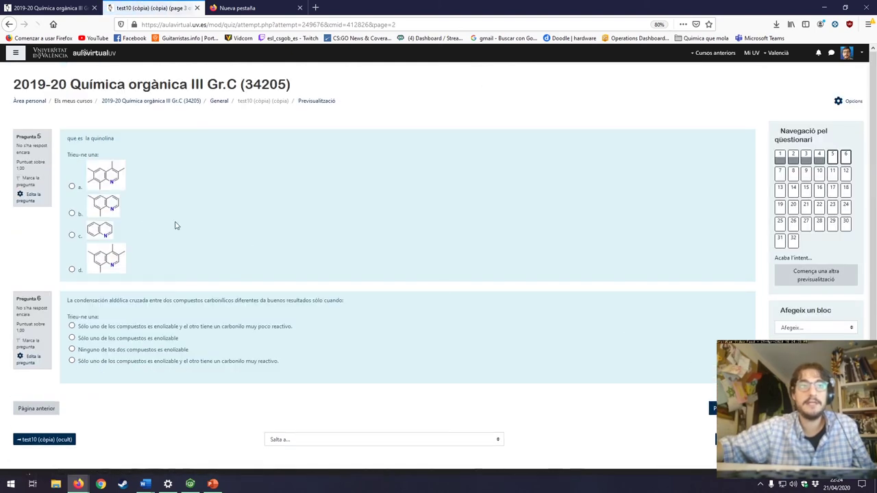
Answer question 5 with the unsubstituted quinoline and question 6 with the "carbonilo muy reactivo" option, and go back to question 3
{"action": "left_click", "coordinate": [71, 236]}
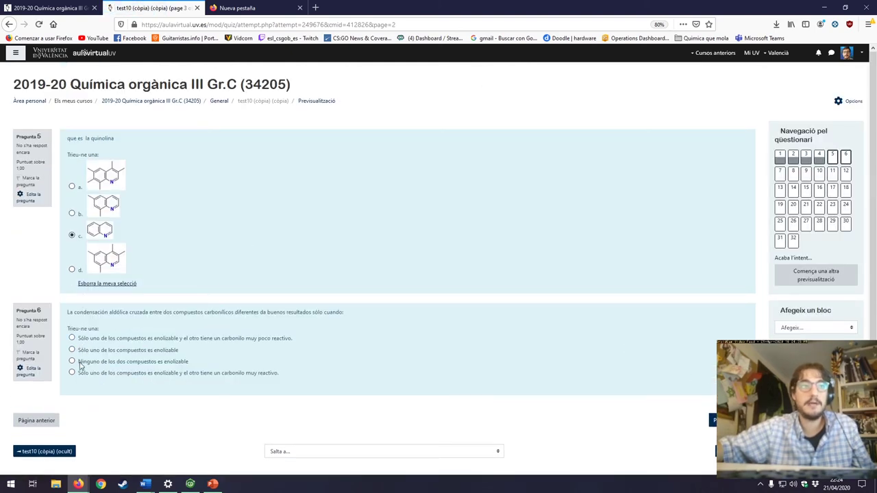
{"action": "left_click", "coordinate": [72, 372]}
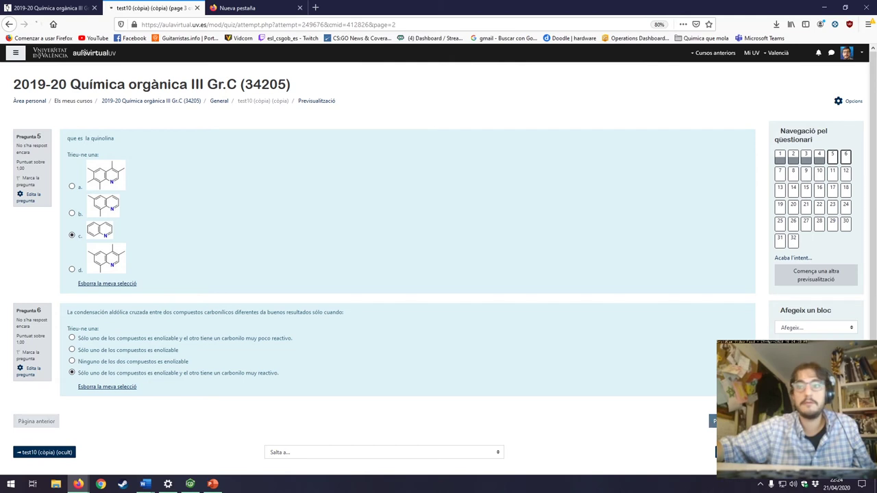
{"action": "left_click", "coordinate": [807, 157]}
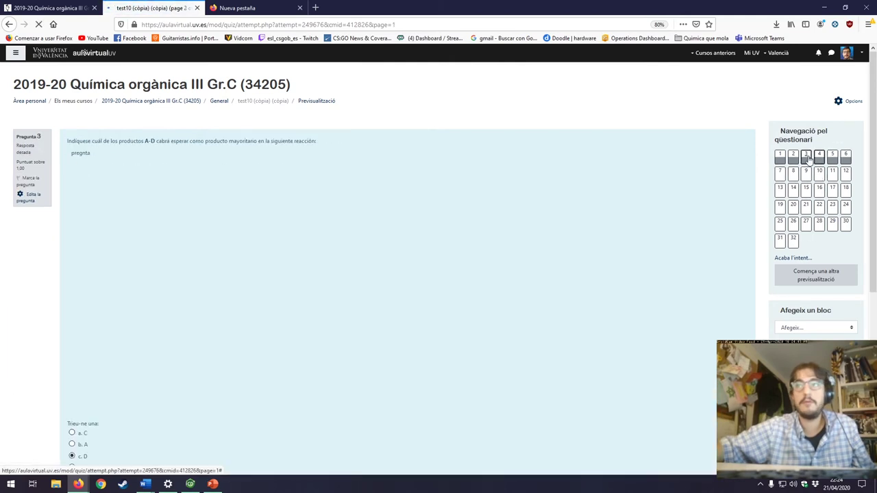
Jump ahead to question 7 and flag it, visiting question 9 and returning to question 8
{"action": "left_click", "coordinate": [780, 173]}
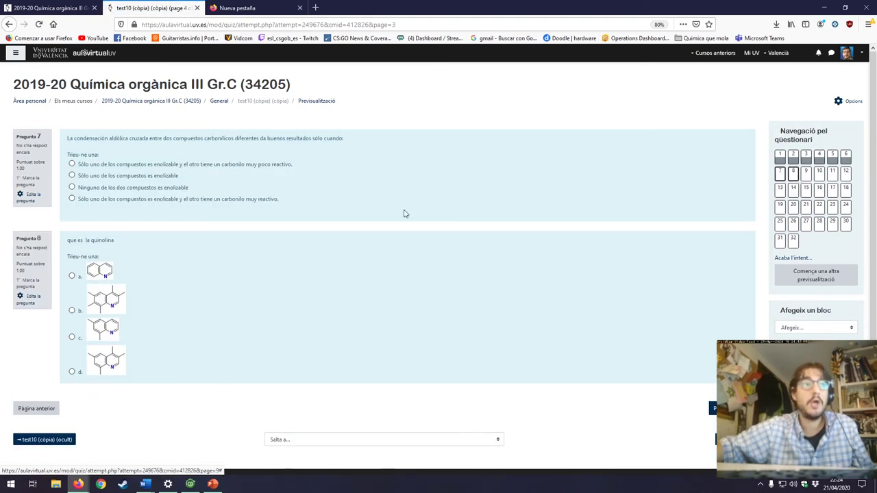
{"action": "left_click", "coordinate": [27, 179]}
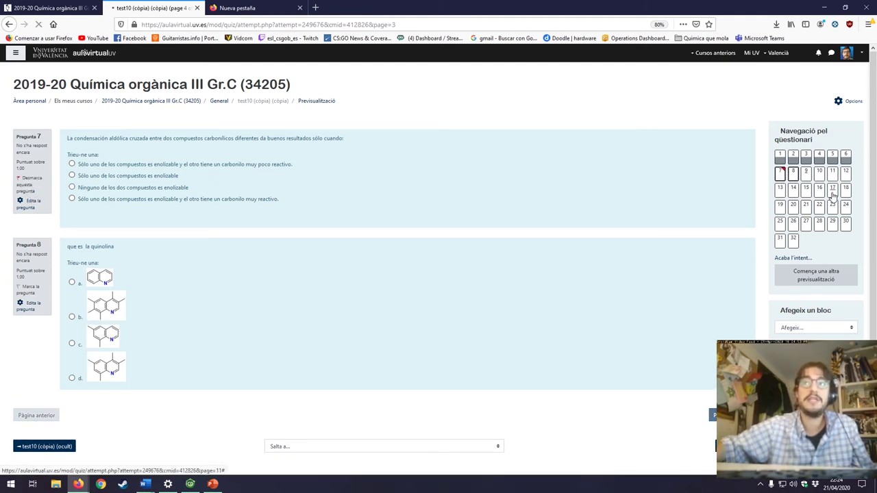
{"action": "left_click", "coordinate": [806, 172]}
{"action": "left_click", "coordinate": [793, 173]}
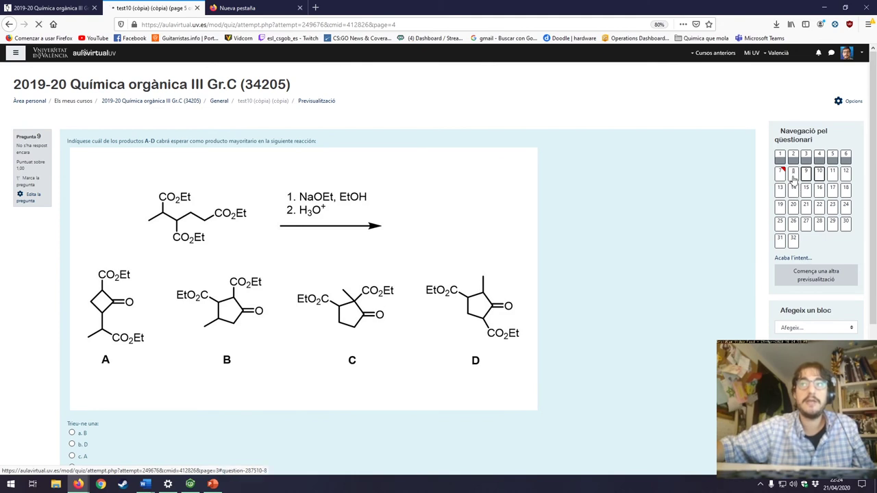
{"action": "scroll", "coordinate": [166, 272], "scroll_direction": "down", "scroll_amount": 1}
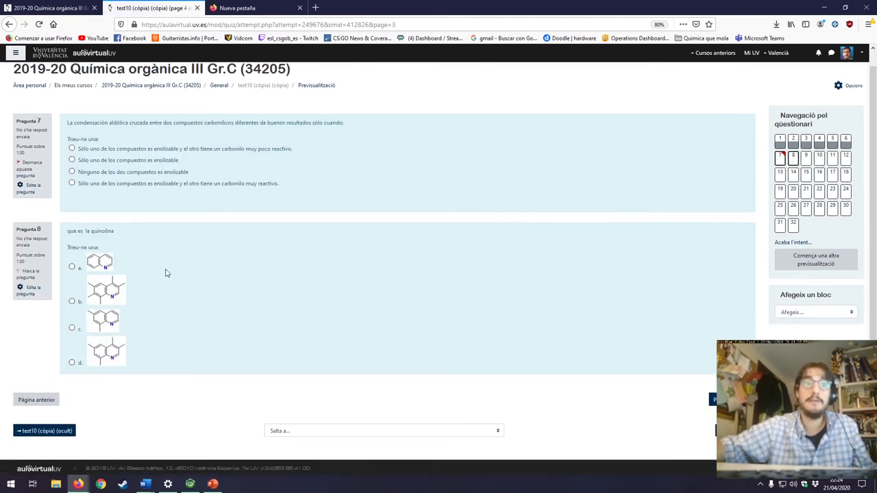